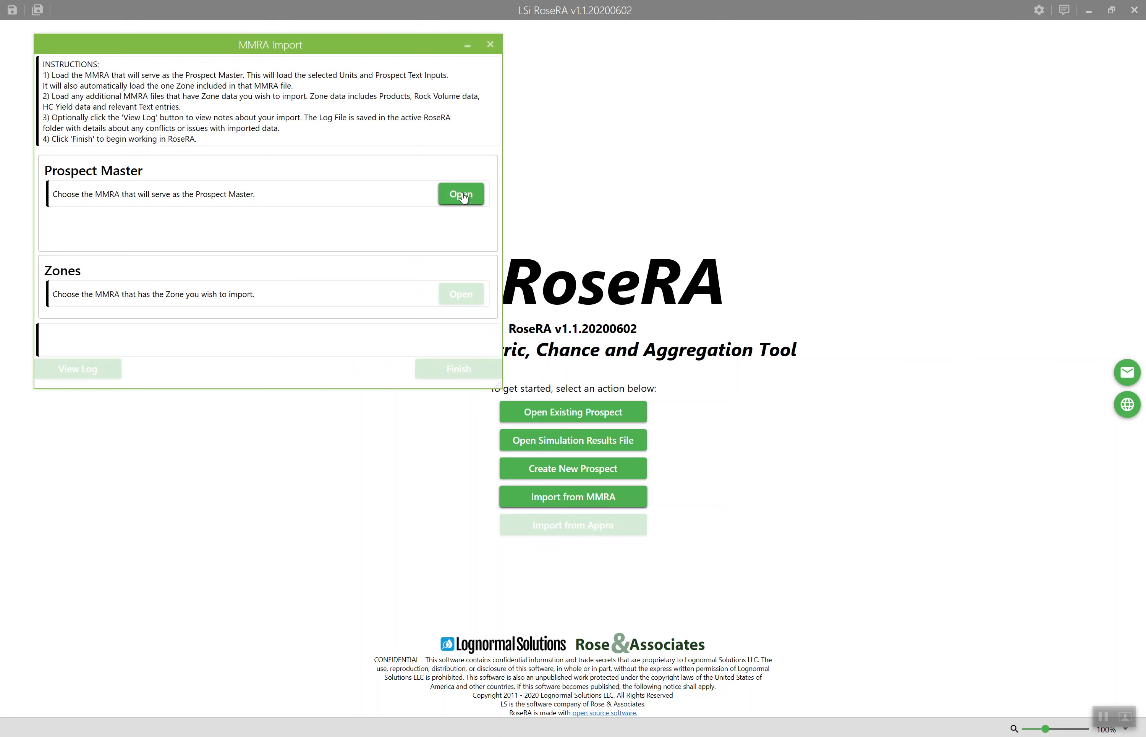
{"action": "left_click", "coordinate": [461, 195]}
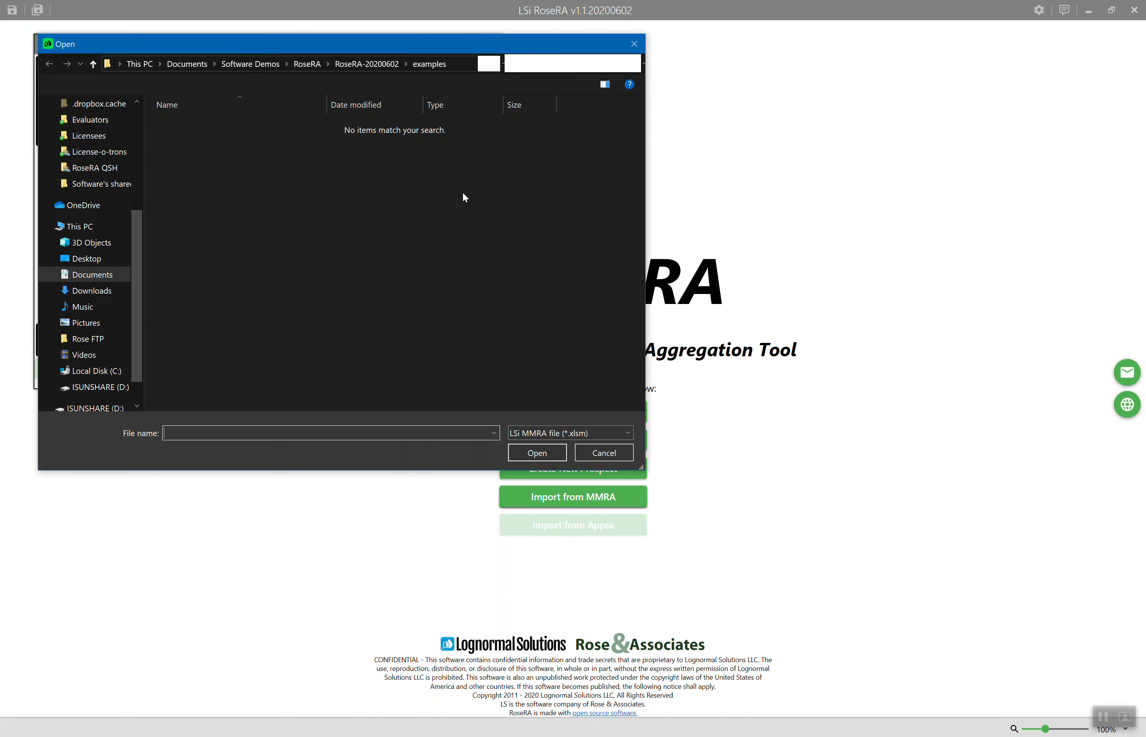
{"action": "left_click", "coordinate": [370, 69]}
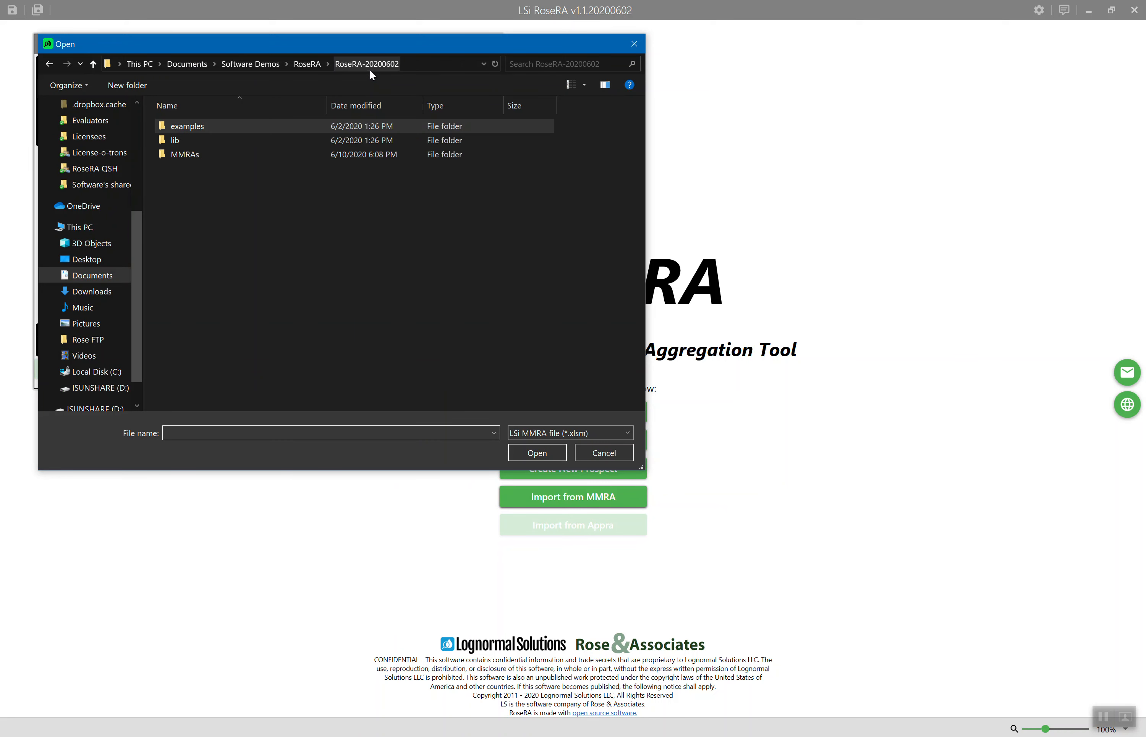
{"action": "double_click", "coordinate": [304, 152]}
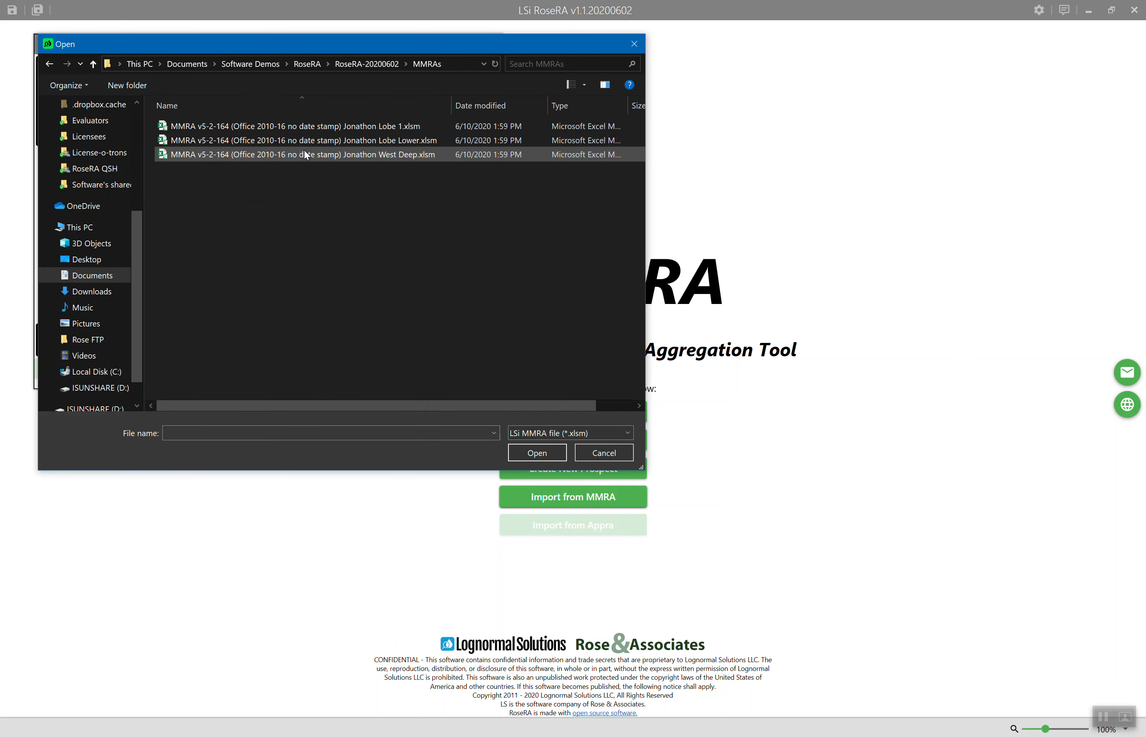
{"action": "double_click", "coordinate": [315, 126]}
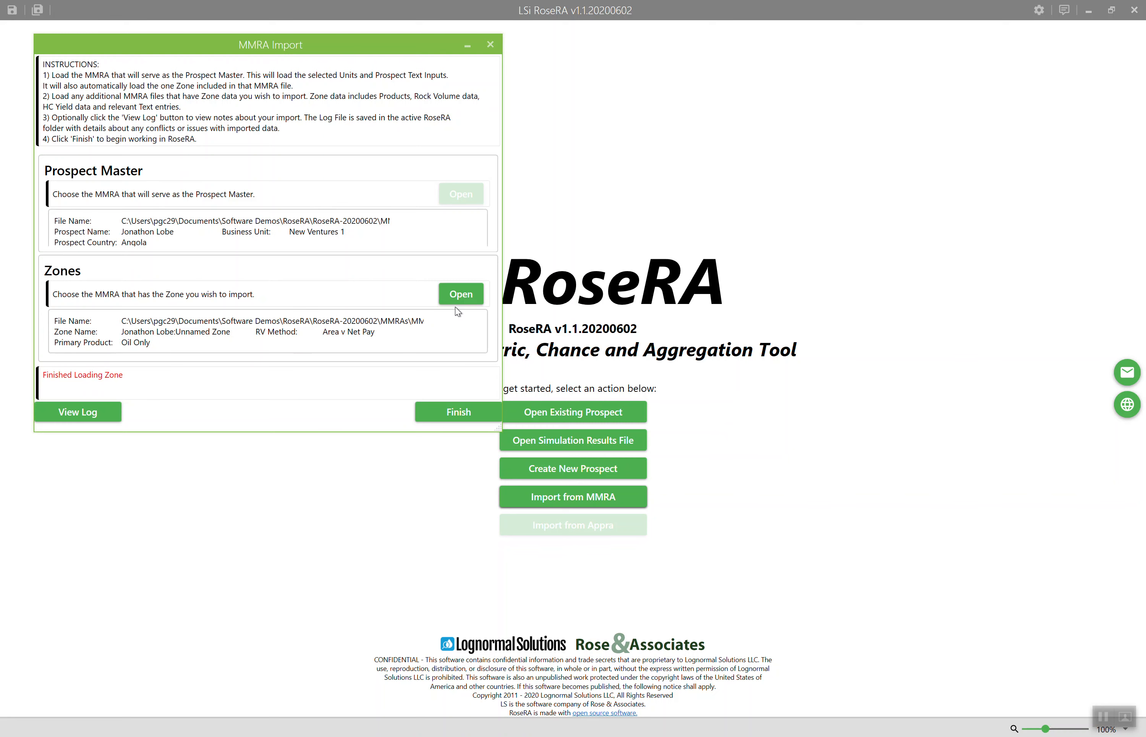
Add the Jonathon Lobe Lower and Jonathon West Deep MMRA files as zones and finish the import
{"action": "left_click", "coordinate": [462, 296]}
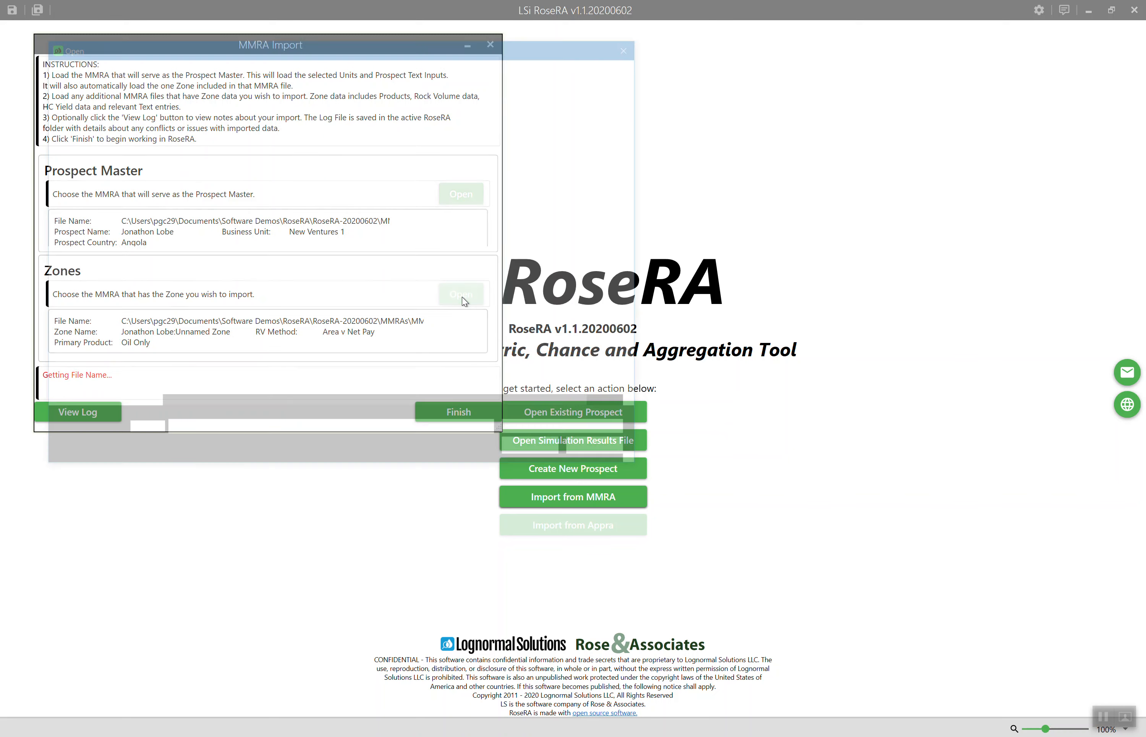
{"action": "left_click", "coordinate": [336, 143]}
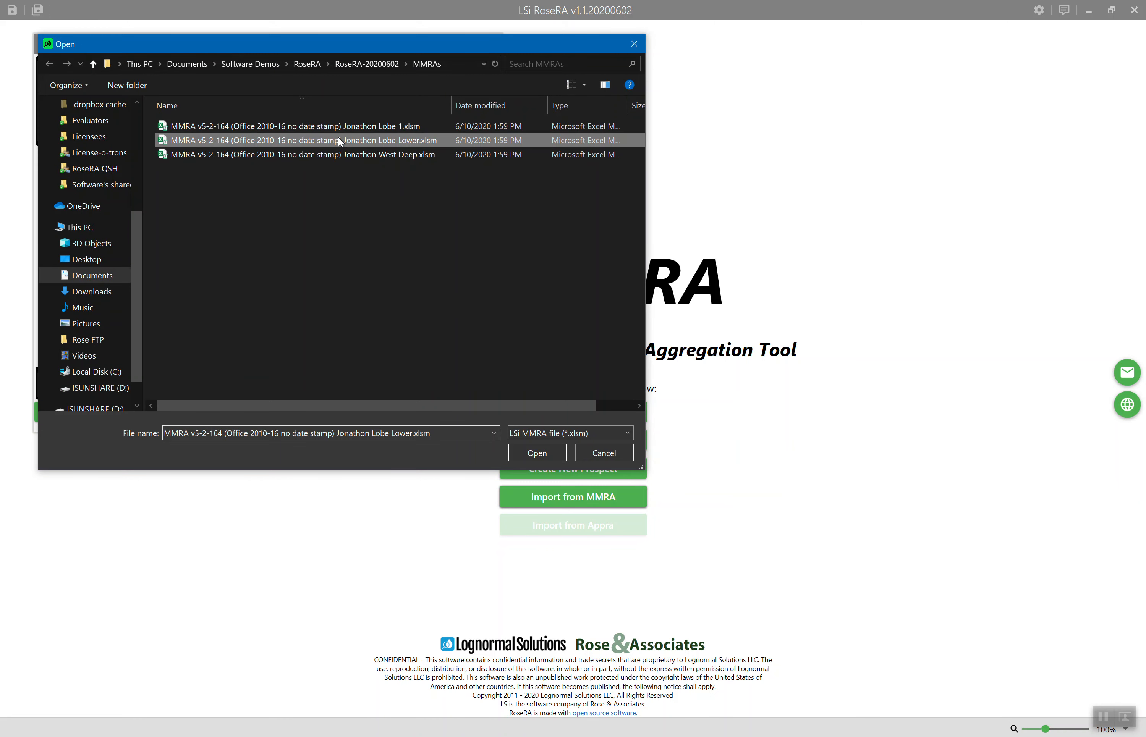
{"action": "left_click", "coordinate": [532, 453]}
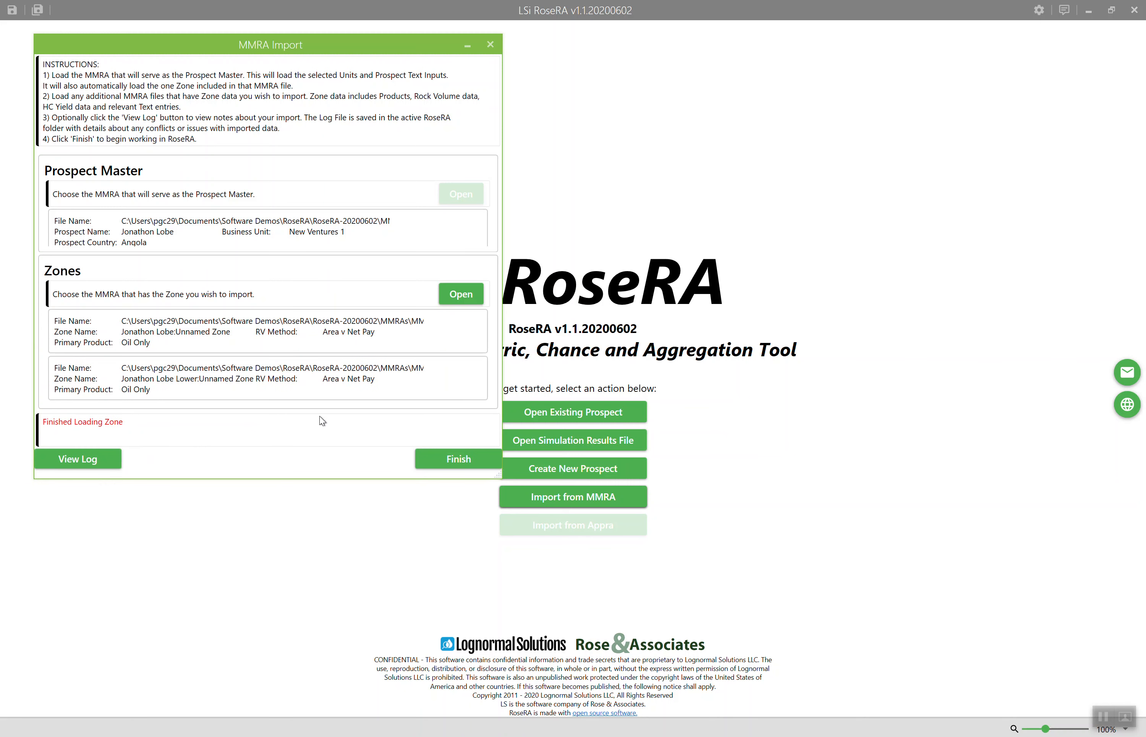
{"action": "left_click", "coordinate": [467, 299]}
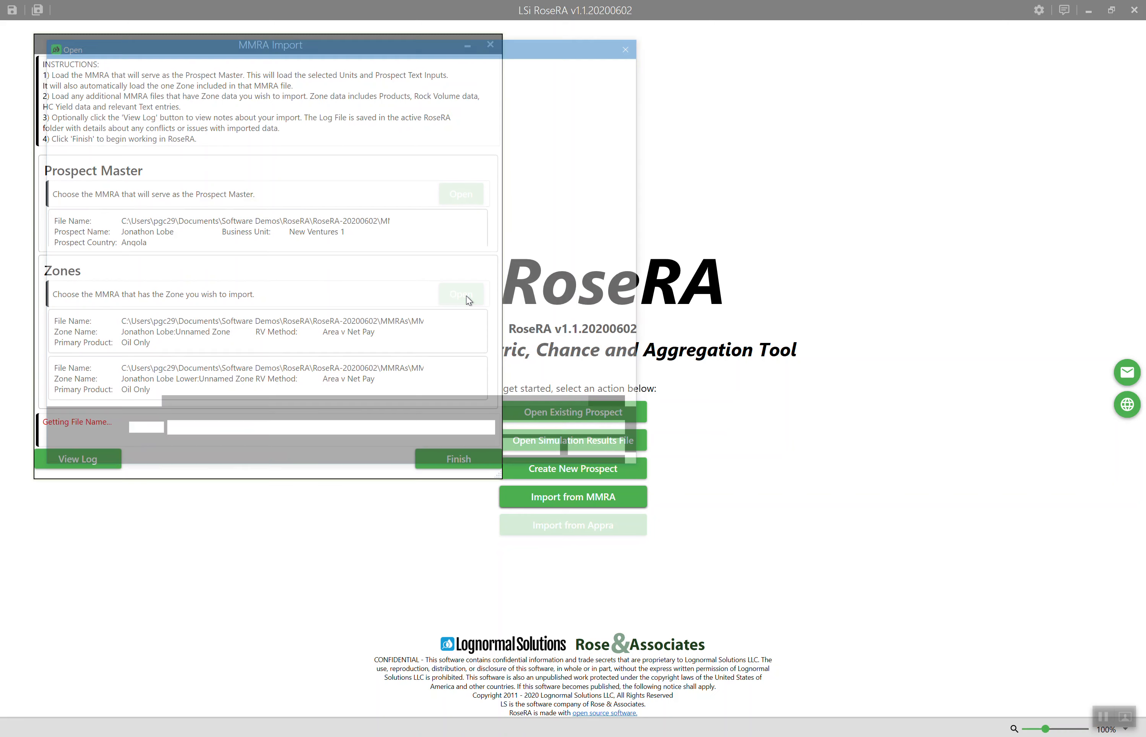
{"action": "double_click", "coordinate": [367, 157]}
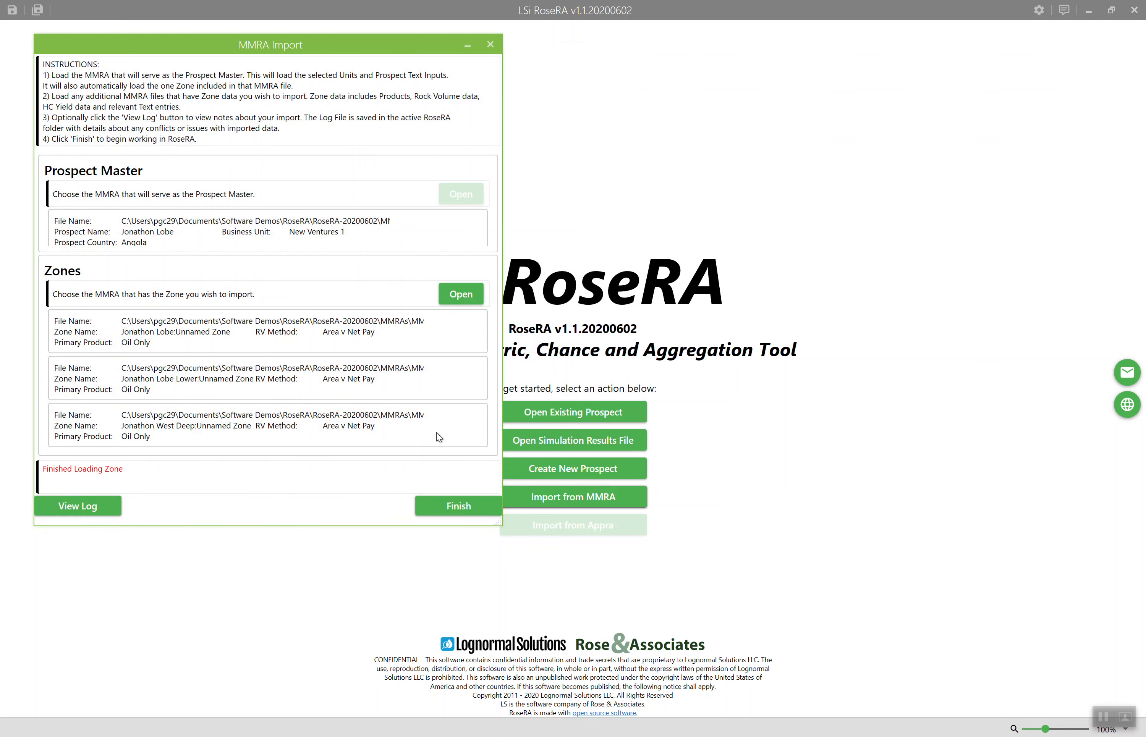
{"action": "left_click", "coordinate": [450, 518]}
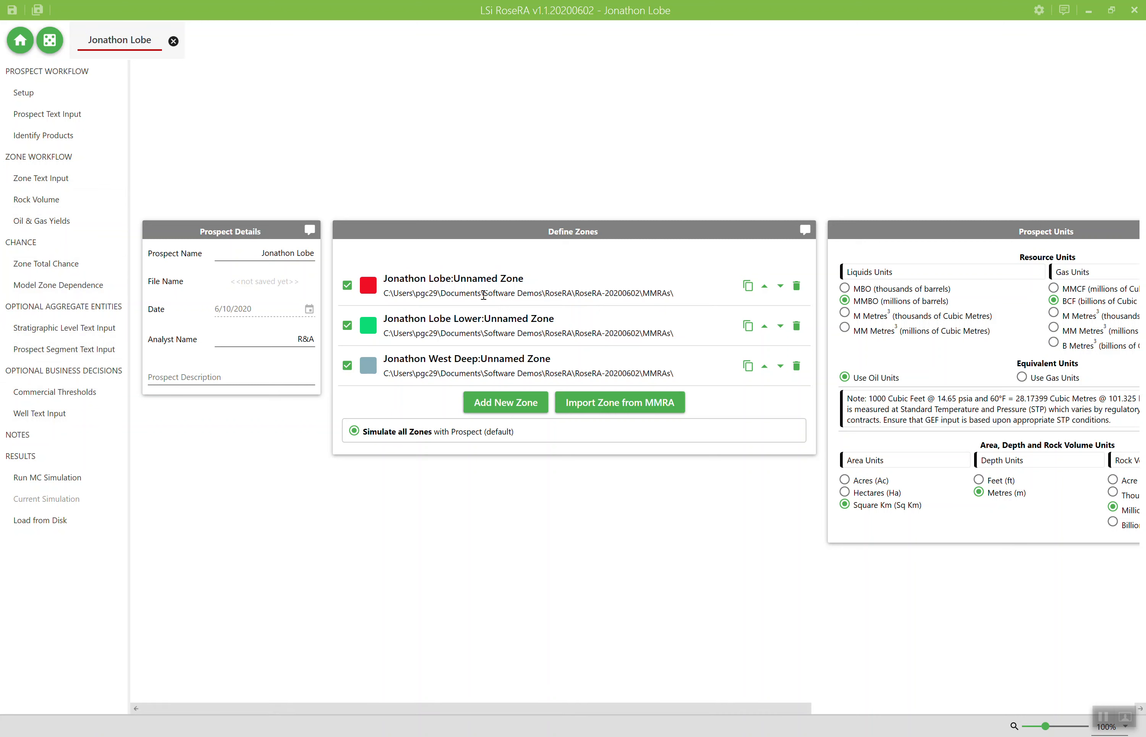
{"action": "left_click", "coordinate": [530, 278]}
{"action": "left_click", "coordinate": [530, 279]}
{"action": "left_click_drag", "start_coordinate": [529, 278], "coordinate": [457, 282]}
{"action": "type", "text": "Z1"}
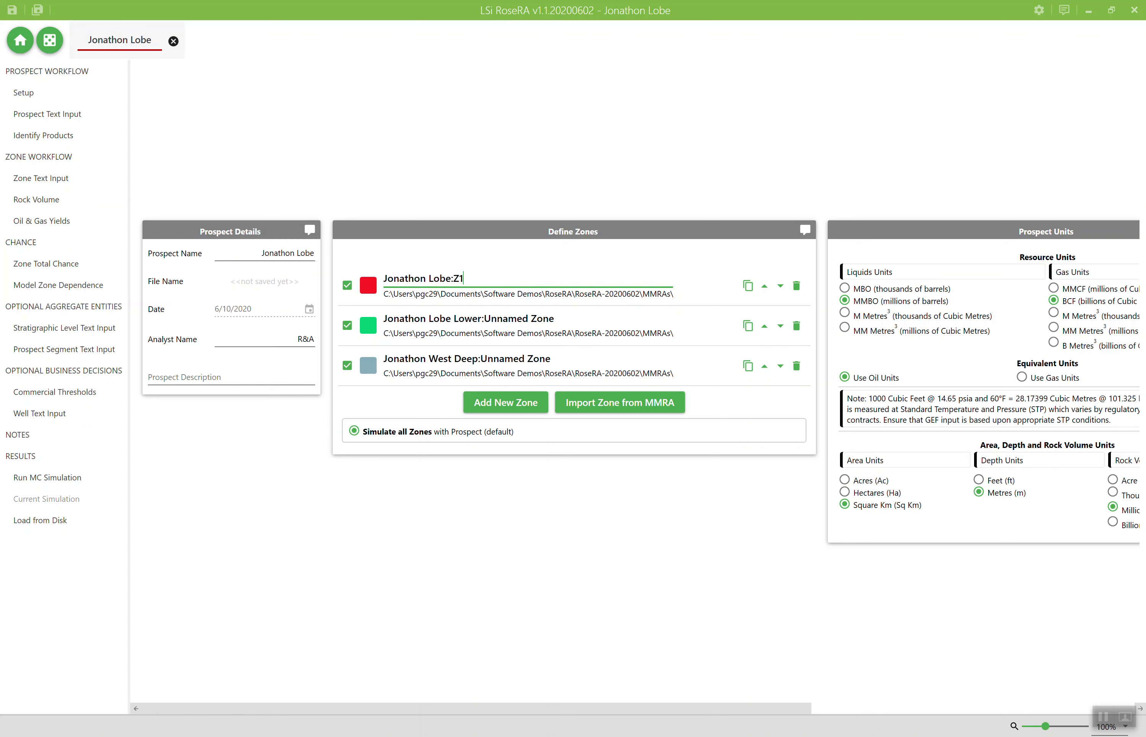
{"action": "type", "text": "A"}
{"action": "left_click", "coordinate": [563, 321]}
{"action": "left_click", "coordinate": [563, 320]}
{"action": "left_click_drag", "start_coordinate": [563, 320], "coordinate": [490, 329]}
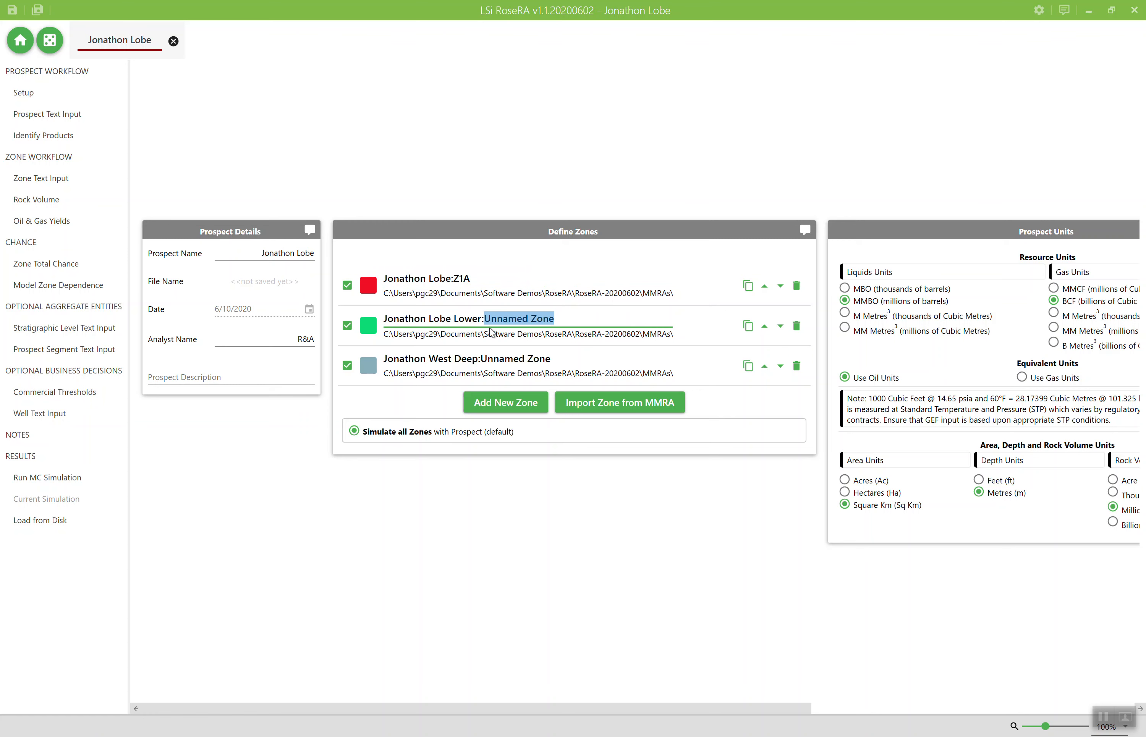
{"action": "type", "text": "Z2A"}
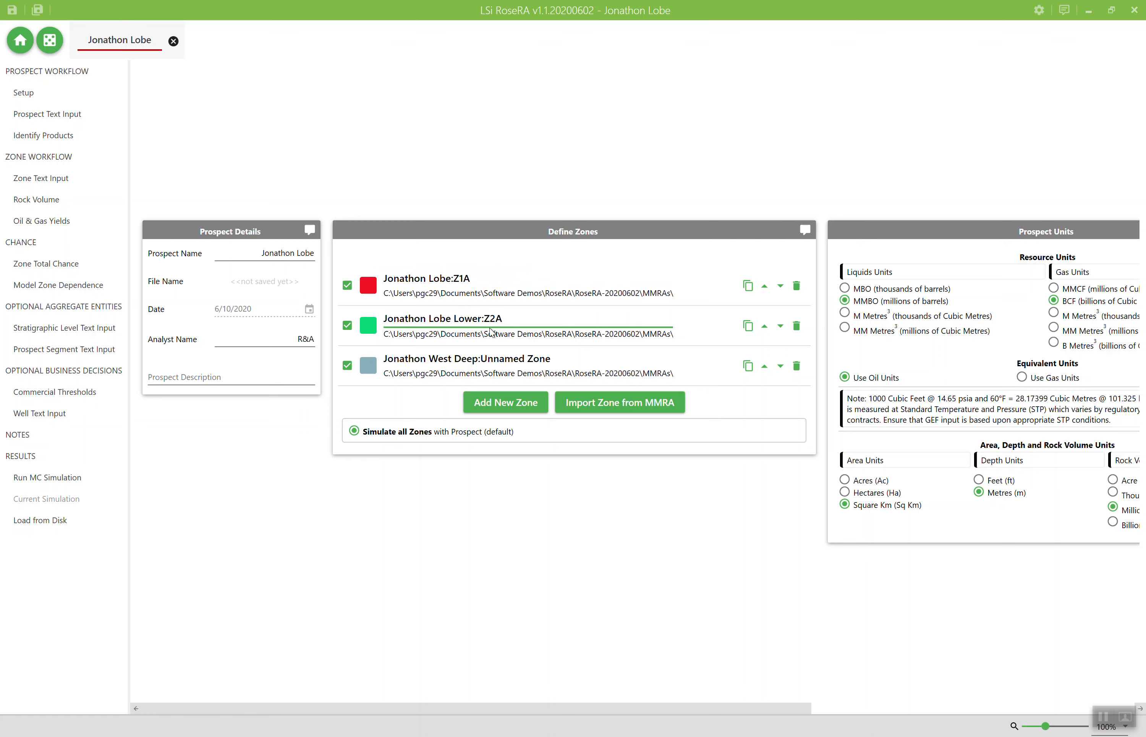
Rename the third zone to Jonathon West Deep:Z1B
{"action": "left_click", "coordinate": [561, 358]}
{"action": "left_click", "coordinate": [561, 358]}
{"action": "left_click_drag", "start_coordinate": [560, 358], "coordinate": [484, 367]}
{"action": "type", "text": "Z"}
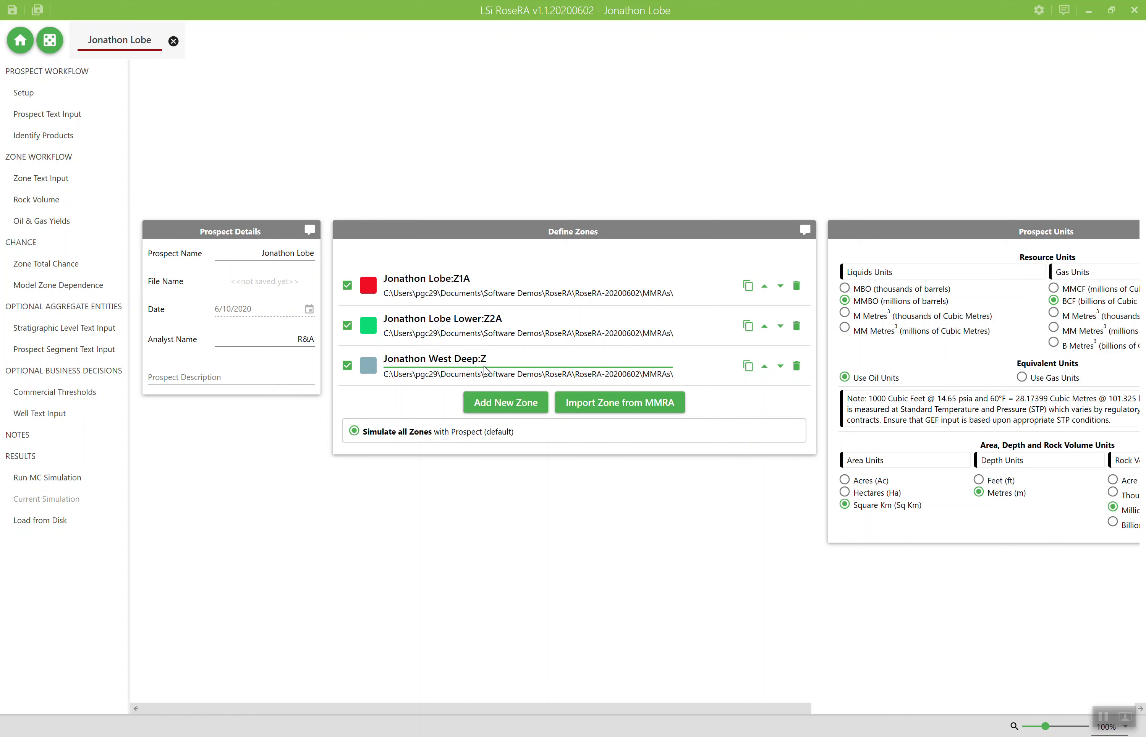
{"action": "type", "text": "1B"}
{"action": "left_click", "coordinate": [619, 505]}
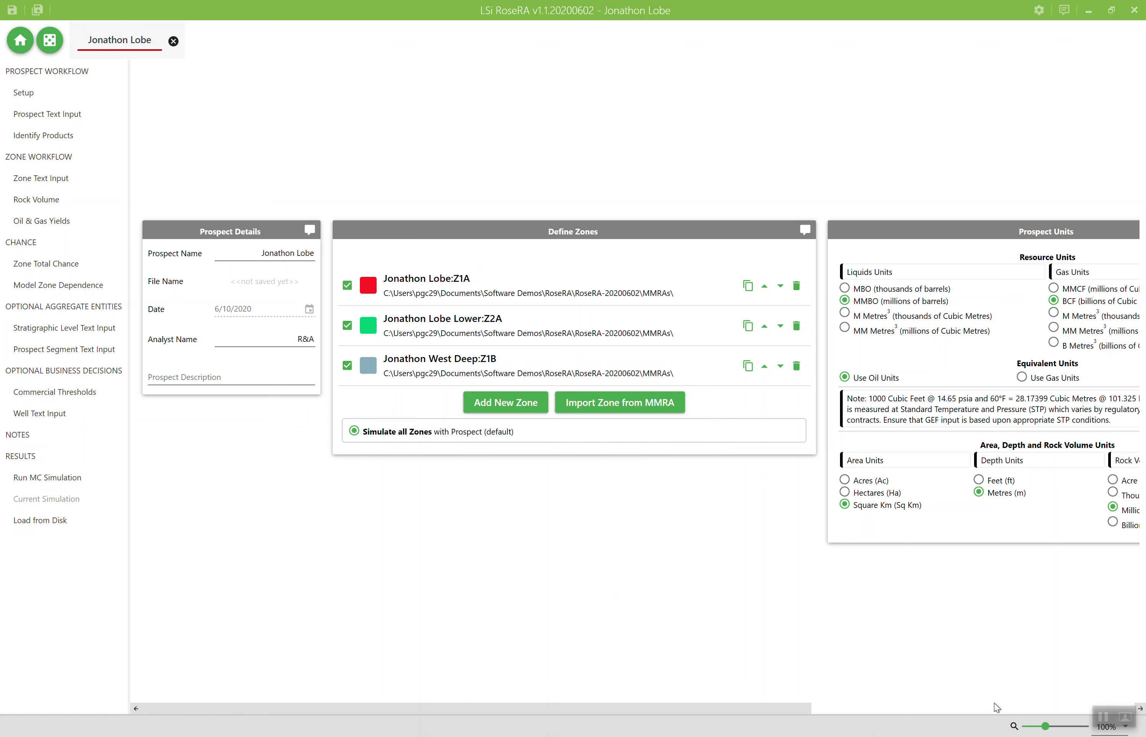
Review the imported prospect units and distribution options, the prospect text inputs and the products identified for each zone
{"action": "left_click_drag", "start_coordinate": [766, 706], "coordinate": [1144, 694]}
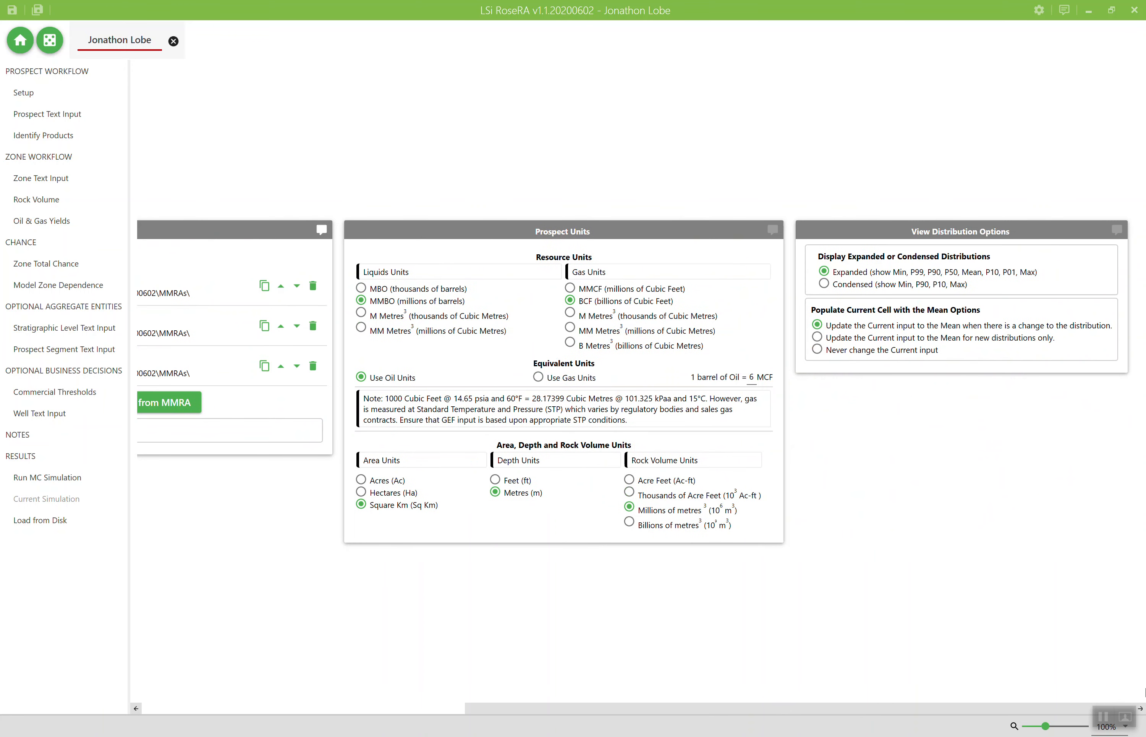
{"action": "left_click_drag", "start_coordinate": [997, 705], "coordinate": [530, 704]}
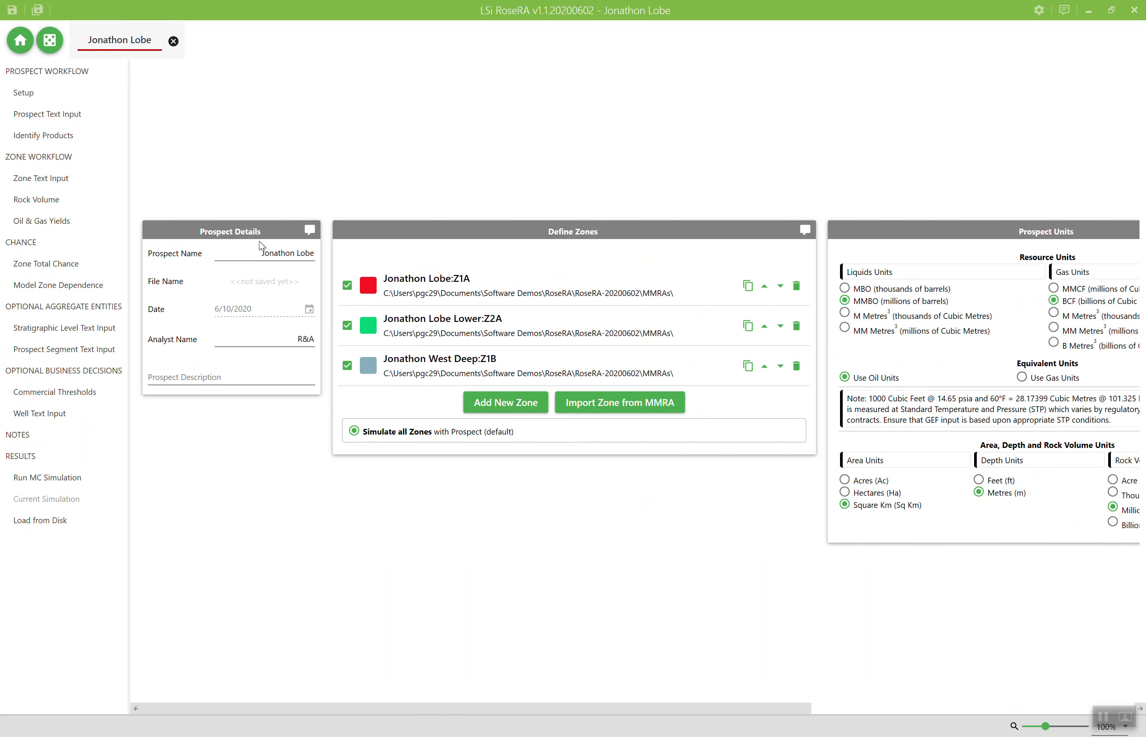
{"action": "left_click", "coordinate": [70, 117]}
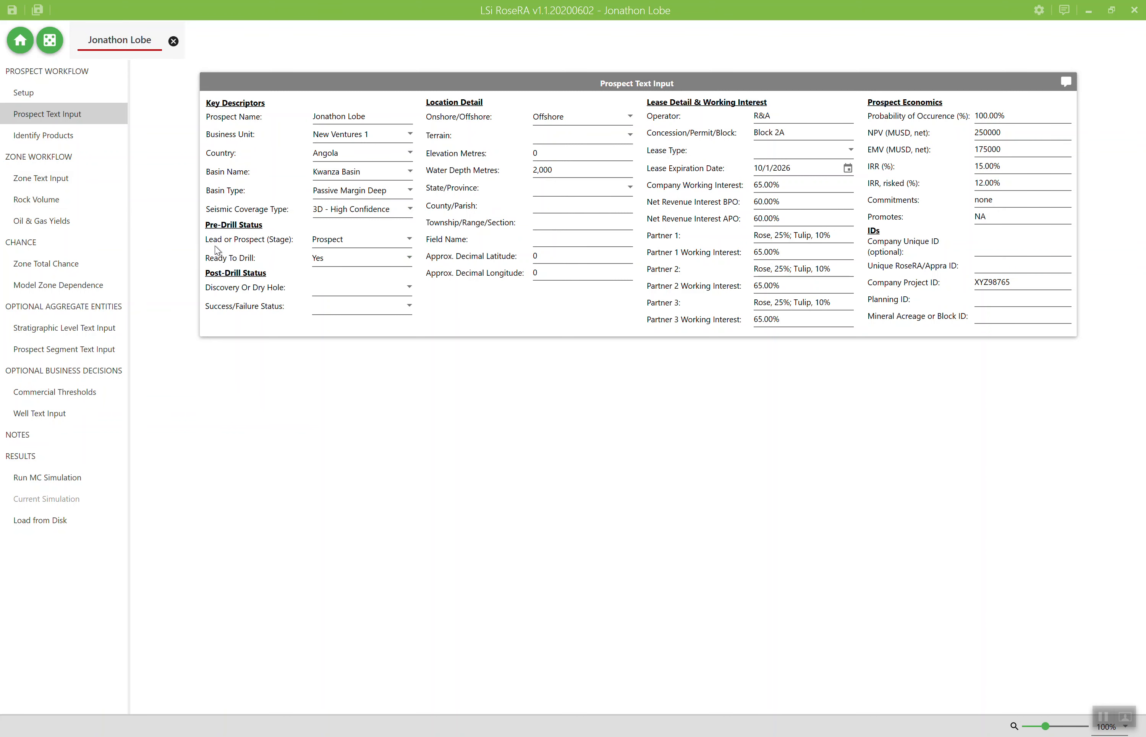
{"action": "left_click", "coordinate": [76, 141]}
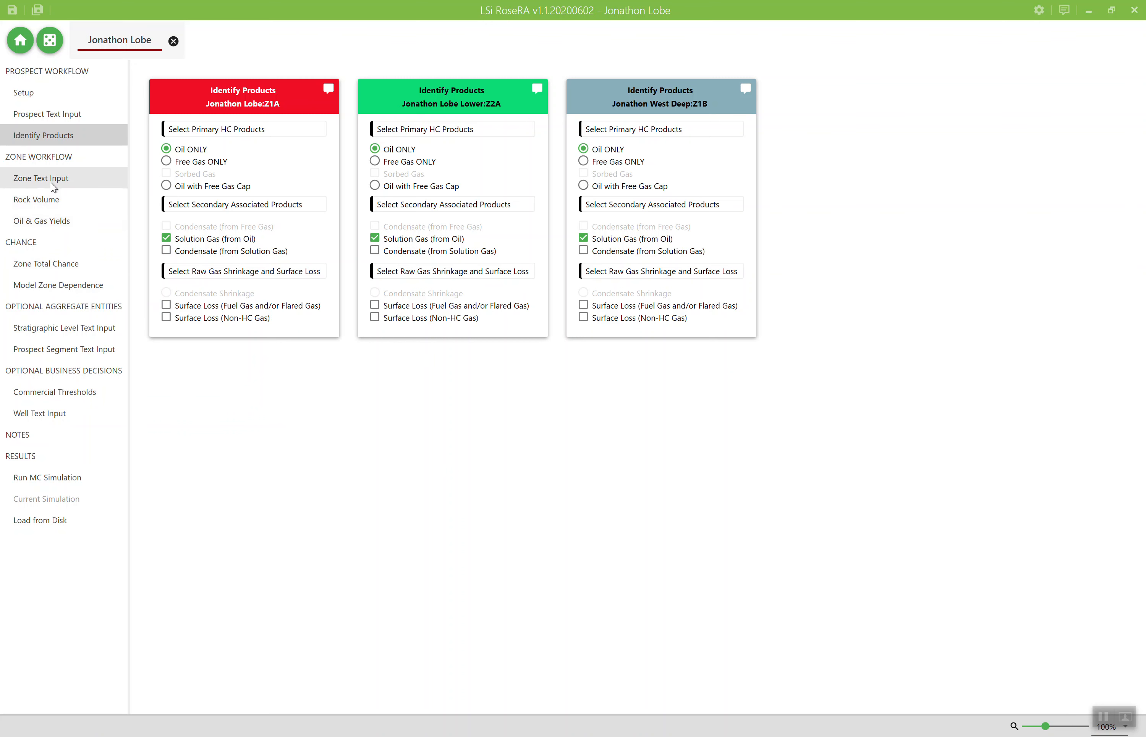
Review the rock volume inputs and result plot of zone Z1A and the rock volume inputs of zone Z2A
{"action": "left_click", "coordinate": [50, 207]}
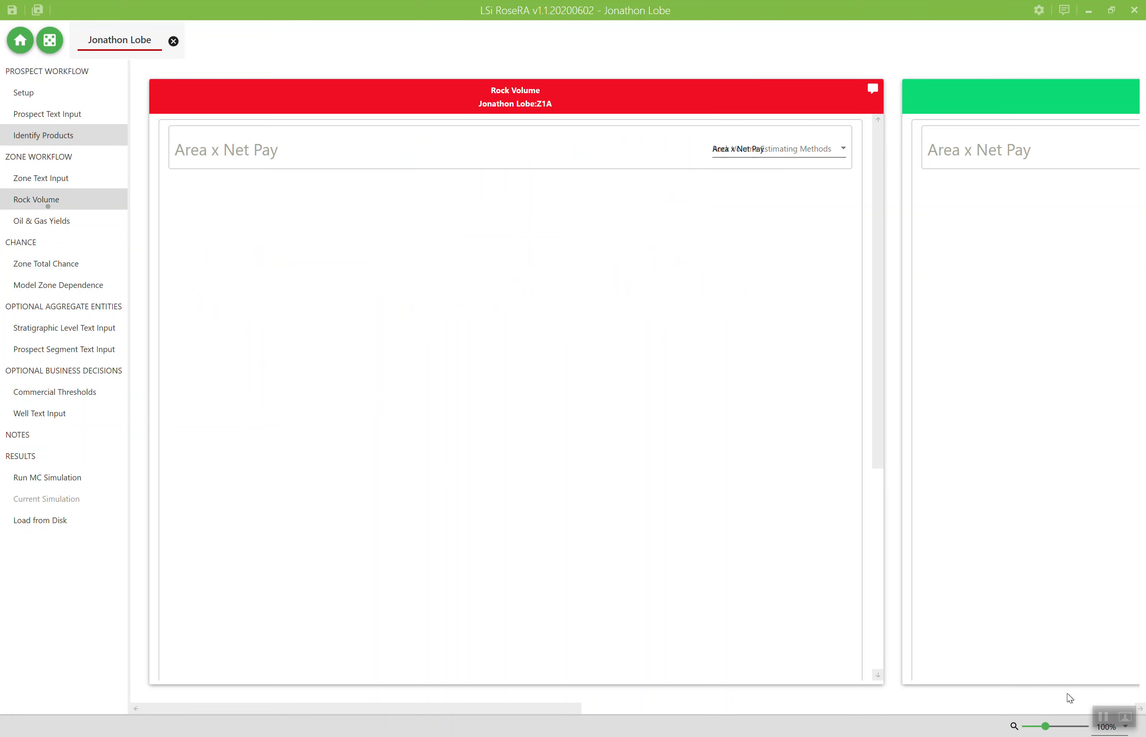
{"action": "left_click", "coordinate": [1117, 727]}
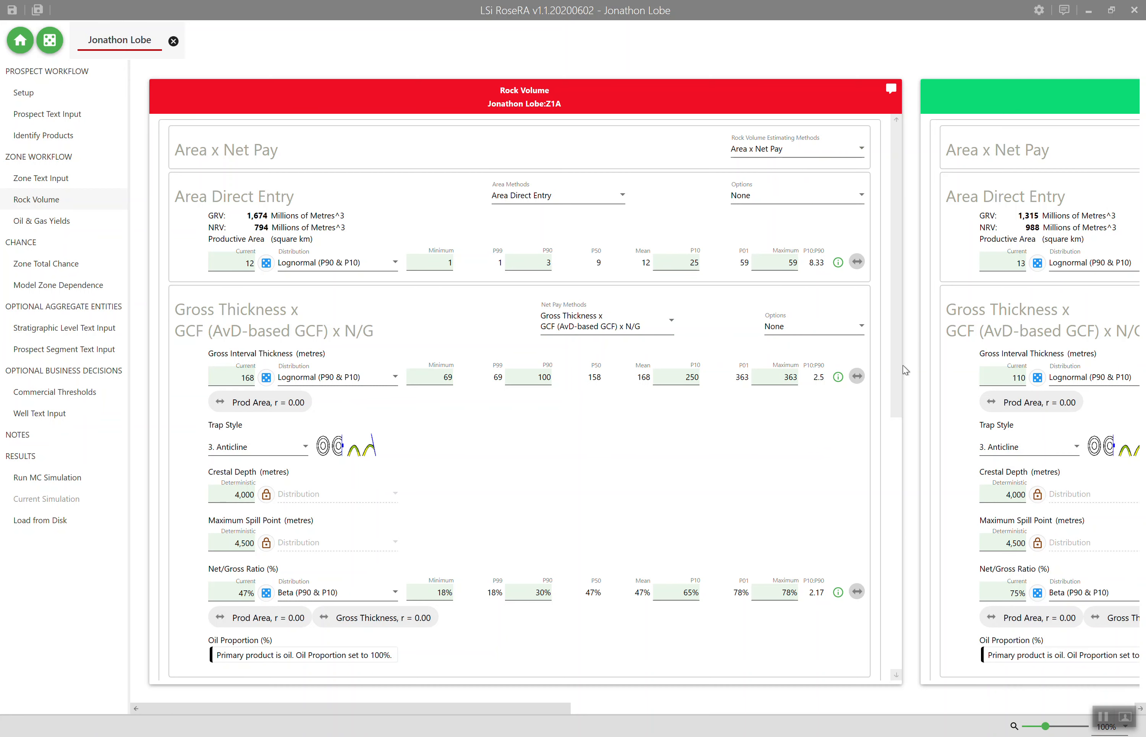
{"action": "left_click_drag", "start_coordinate": [899, 367], "coordinate": [909, 674]}
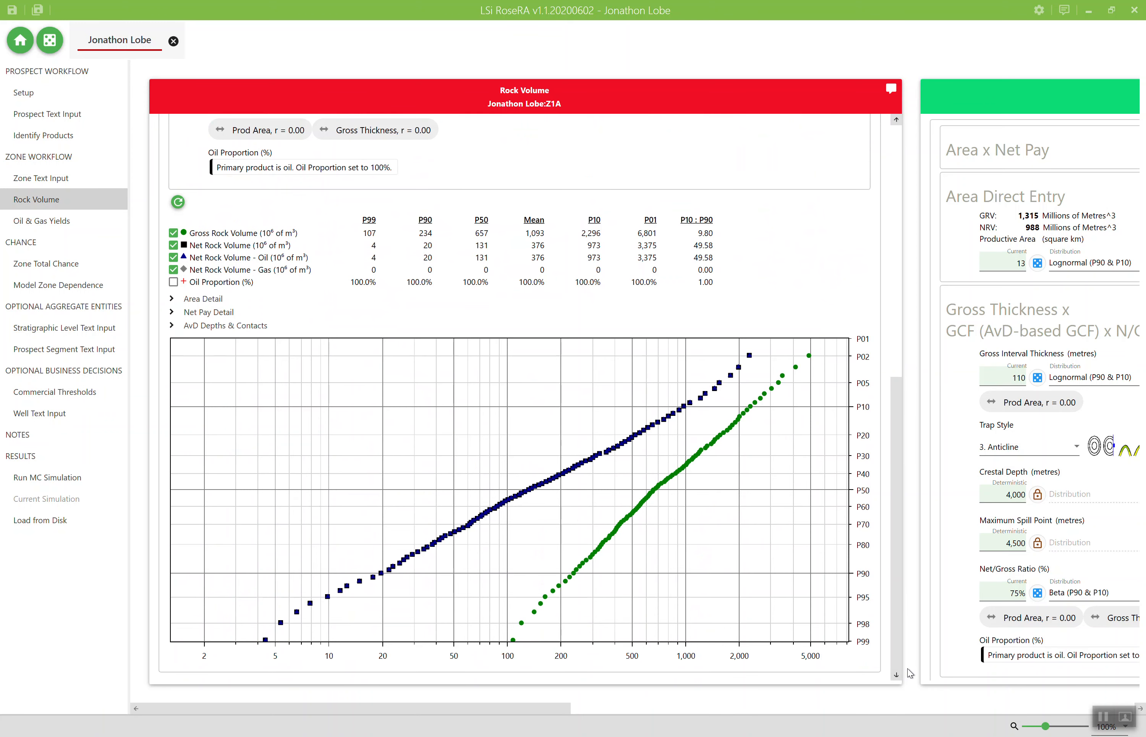
{"action": "left_click_drag", "start_coordinate": [909, 673], "coordinate": [900, 607]}
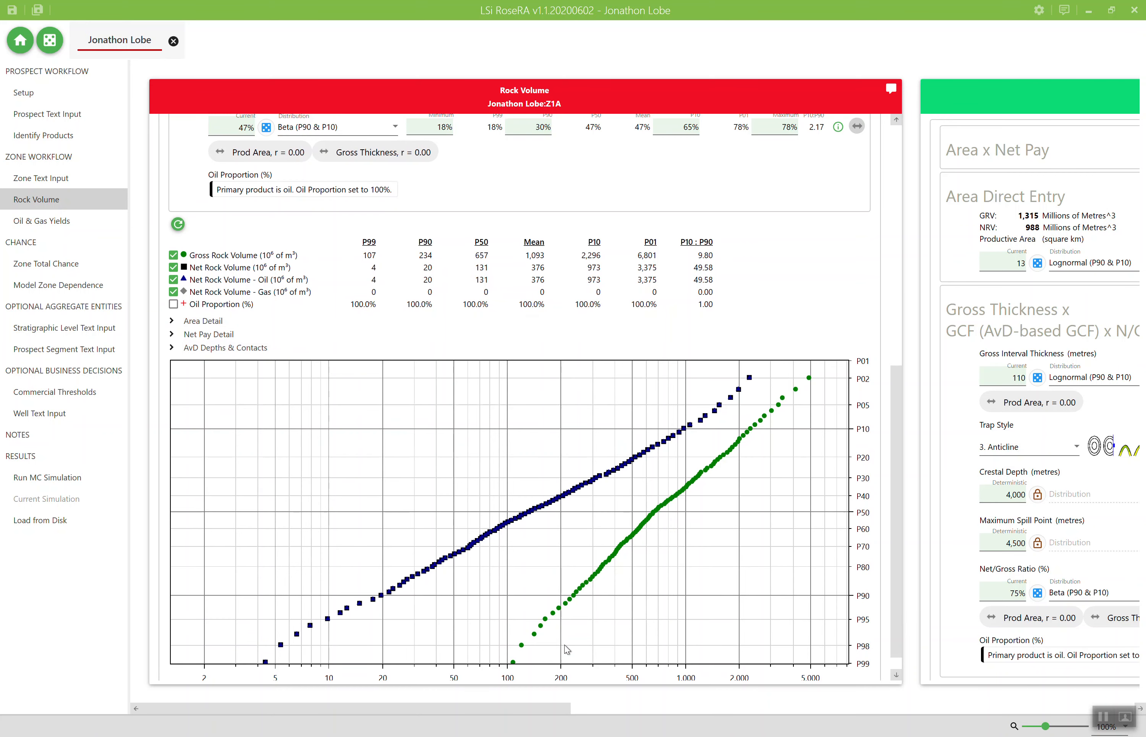
{"action": "left_click_drag", "start_coordinate": [547, 712], "coordinate": [749, 715]}
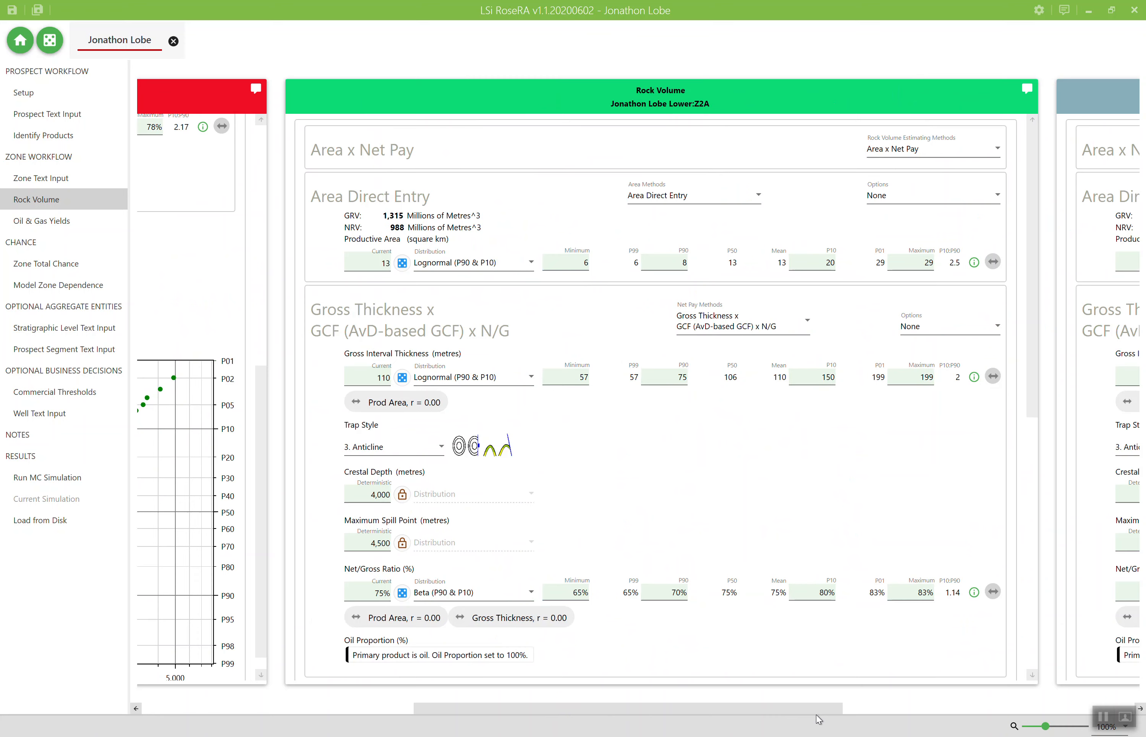
{"action": "left_click_drag", "start_coordinate": [819, 719], "coordinate": [283, 700]}
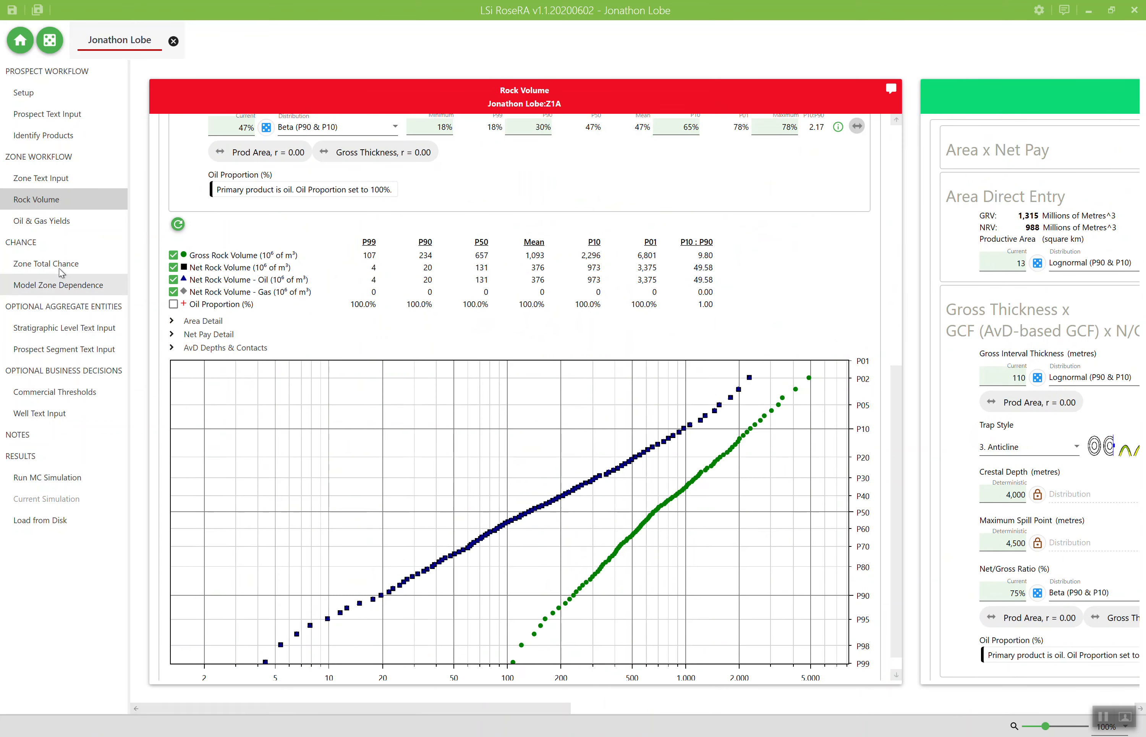
Review the oil and gas yield parameters, correlations and yield plot of zone Z1A
{"action": "left_click", "coordinate": [53, 222]}
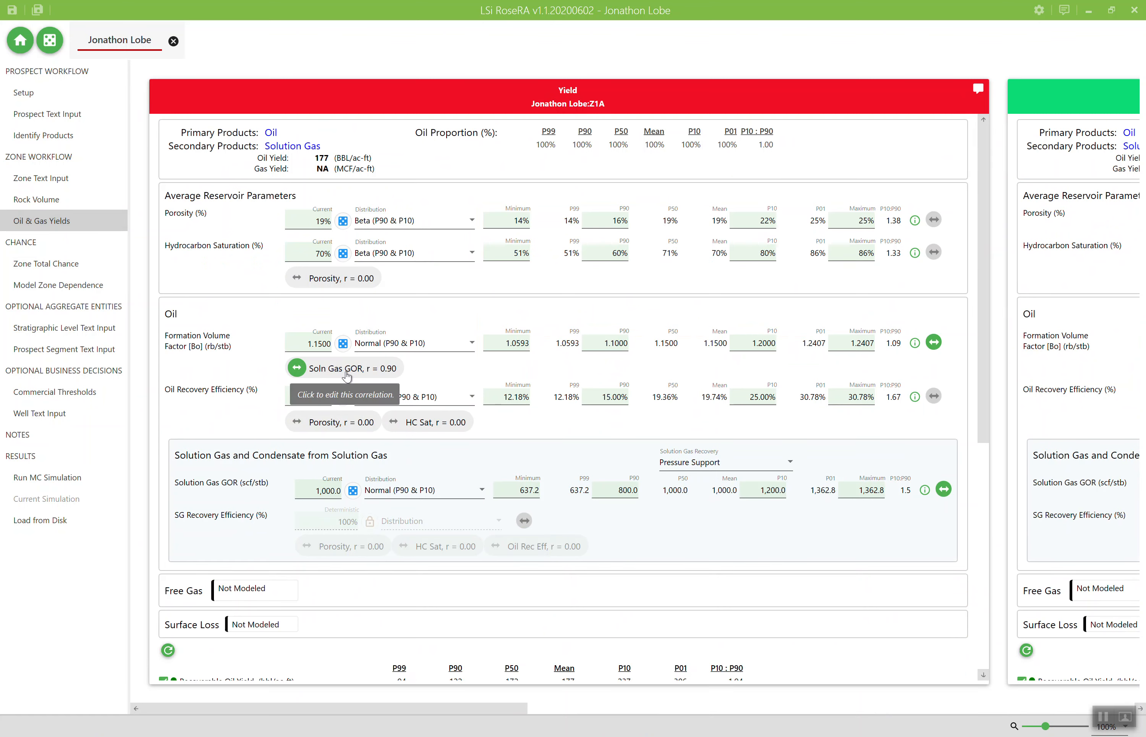
{"action": "scroll", "coordinate": [989, 546], "scroll_direction": "down", "scroll_amount": 5}
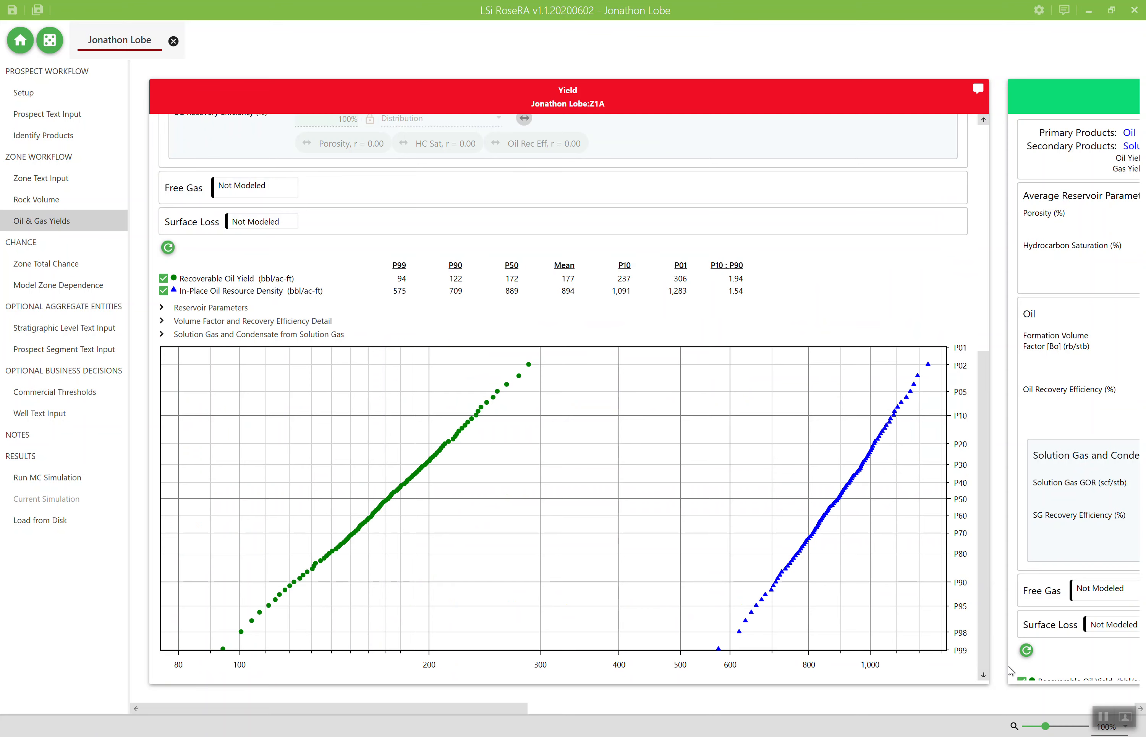
{"action": "scroll", "coordinate": [988, 205], "scroll_direction": "up", "scroll_amount": 5}
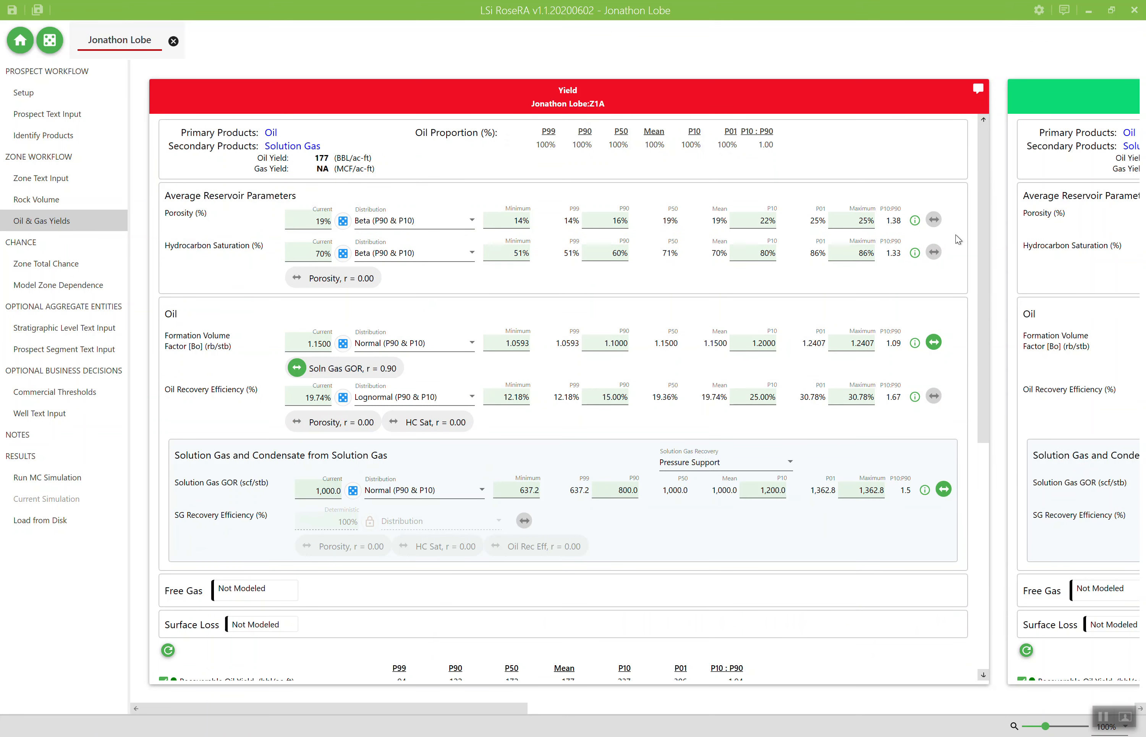
{"action": "left_click_drag", "start_coordinate": [480, 710], "coordinate": [332, 712]}
Include the Jonathon Lobe Lower:Z2A zone in the stratigraphic level created from MMRA
{"action": "left_click", "coordinate": [56, 334]}
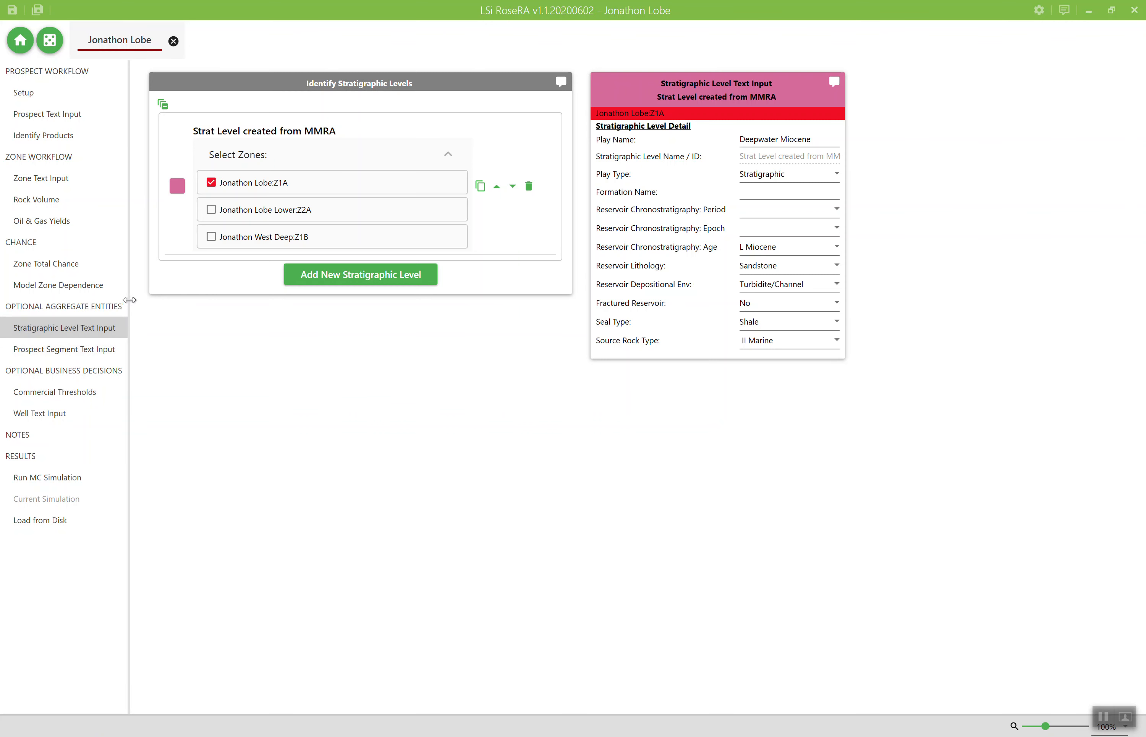
{"action": "left_click", "coordinate": [211, 210]}
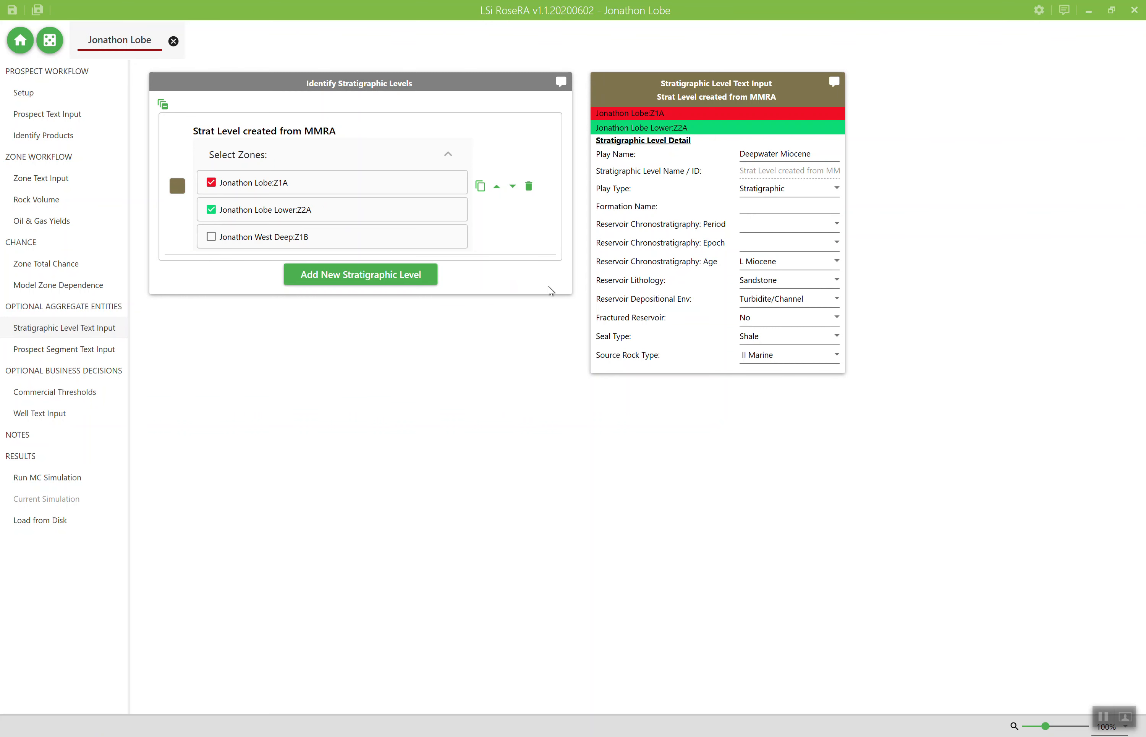
{"action": "left_click", "coordinate": [801, 152]}
Include the Jonathon West Deep:Z1B zone alongside Jonathon Lobe:Z1A in the prospect segment created from MMRA
{"action": "left_click", "coordinate": [77, 350]}
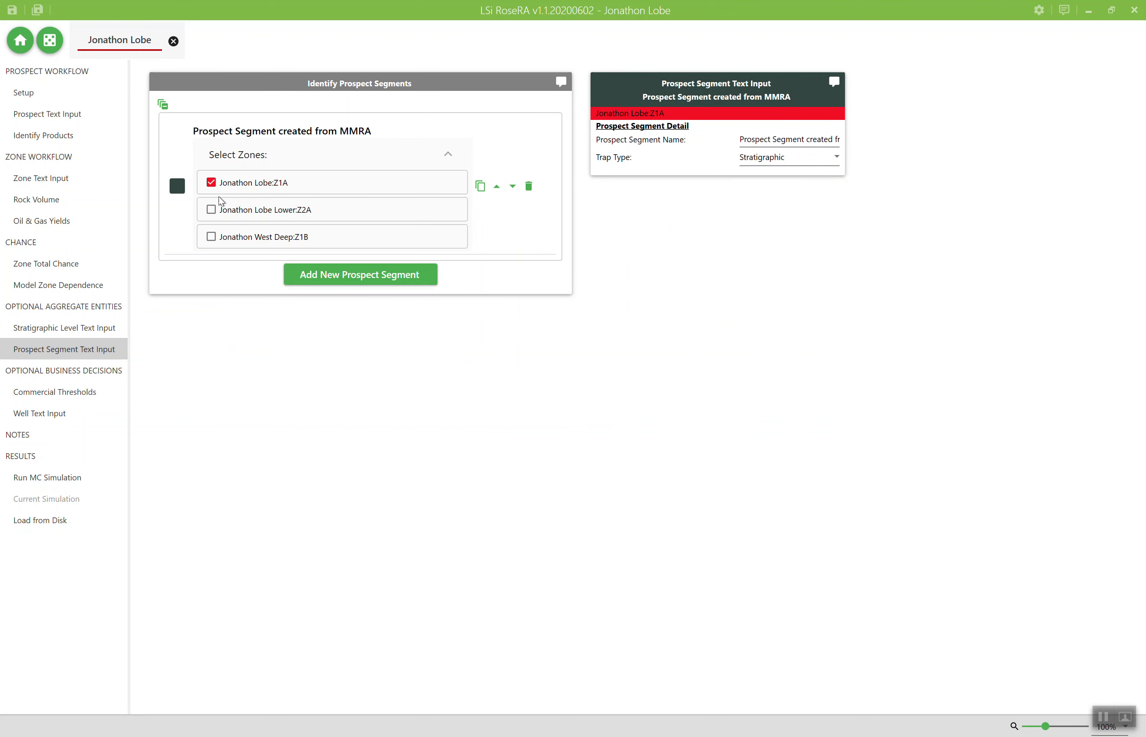
{"action": "left_click", "coordinate": [212, 183]}
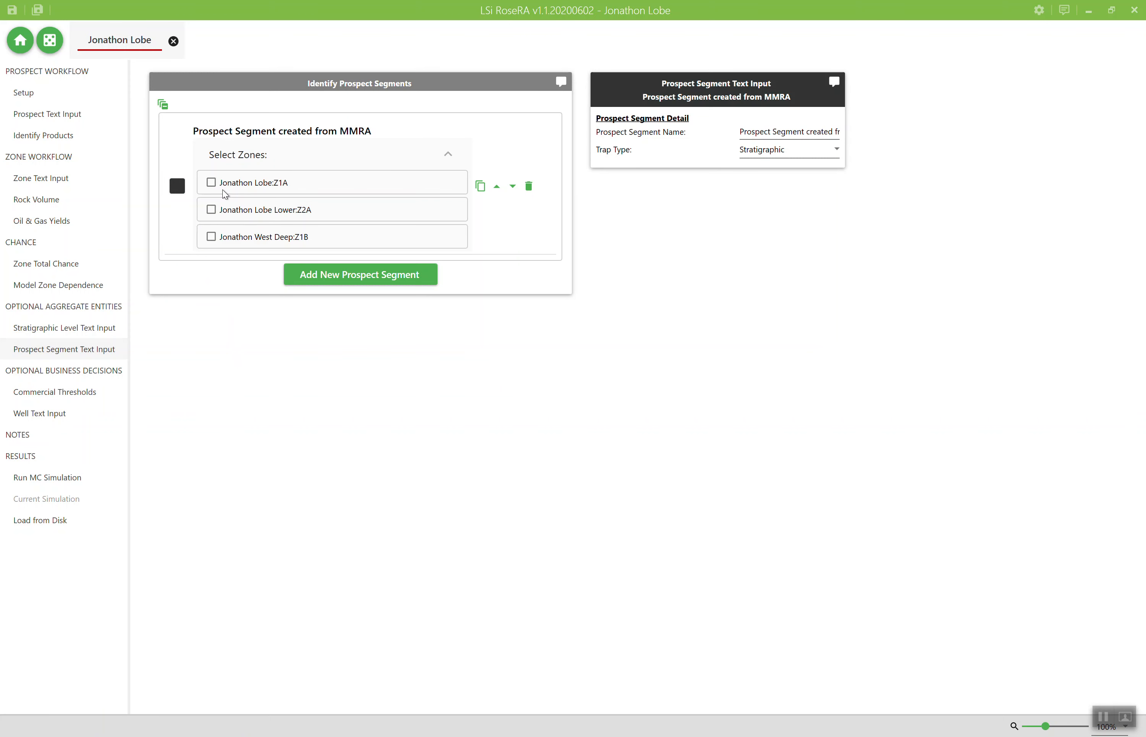
{"action": "left_click", "coordinate": [211, 182]}
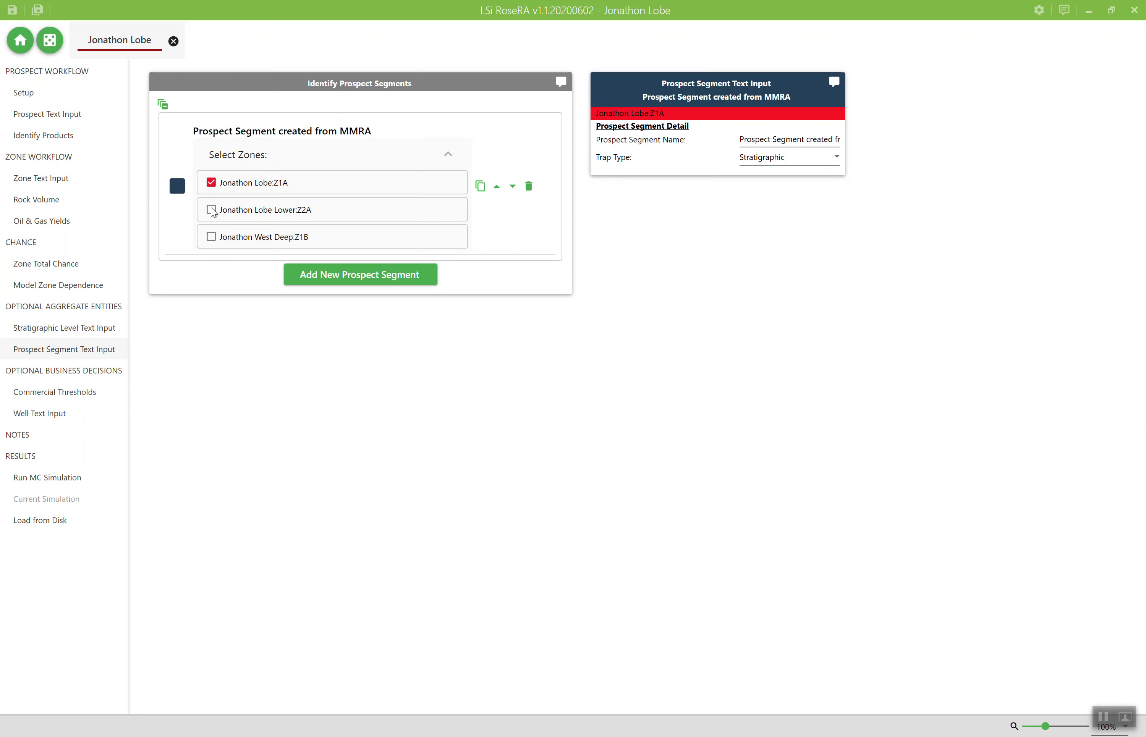
{"action": "left_click", "coordinate": [212, 238]}
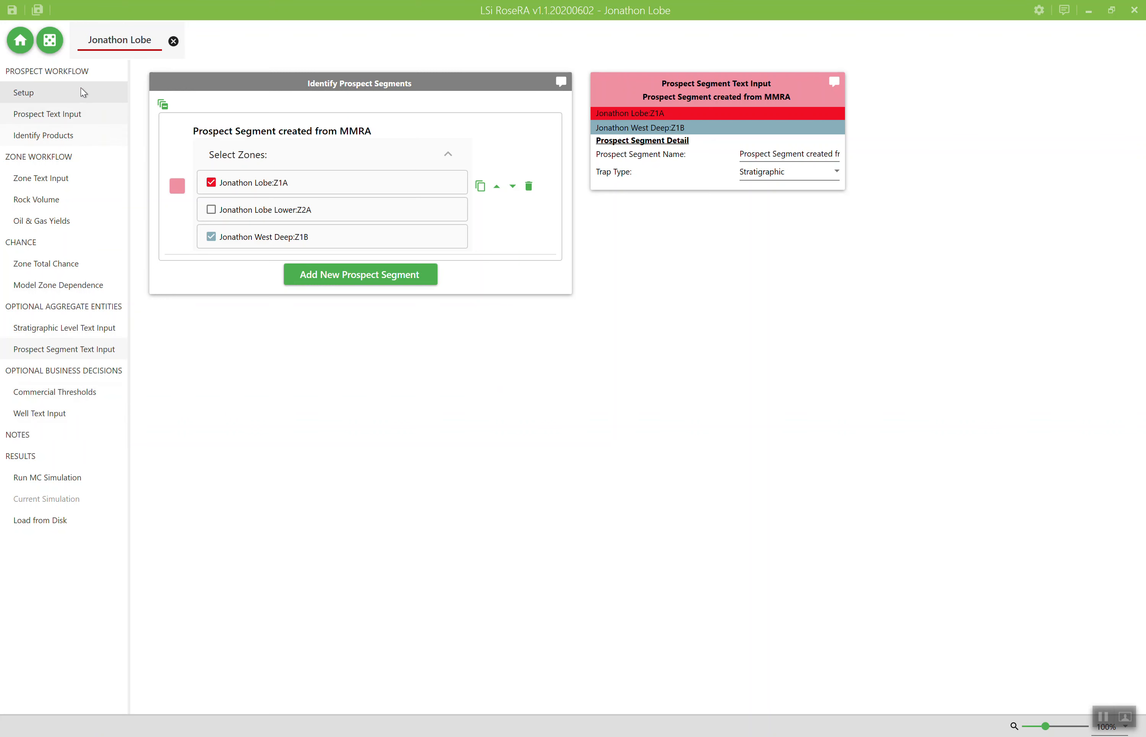
Run the Monte Carlo simulation of all zones with the prospect aggregate and open the results in a maximized window
{"action": "left_click", "coordinate": [52, 44]}
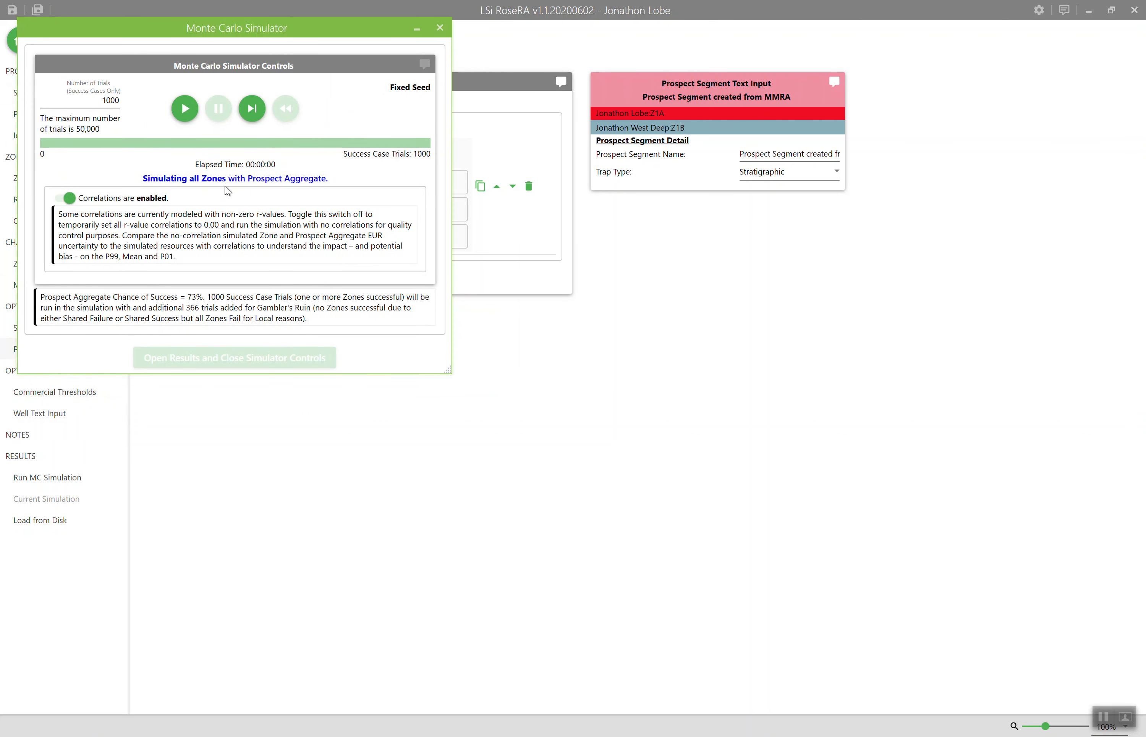
{"action": "left_click", "coordinate": [186, 112]}
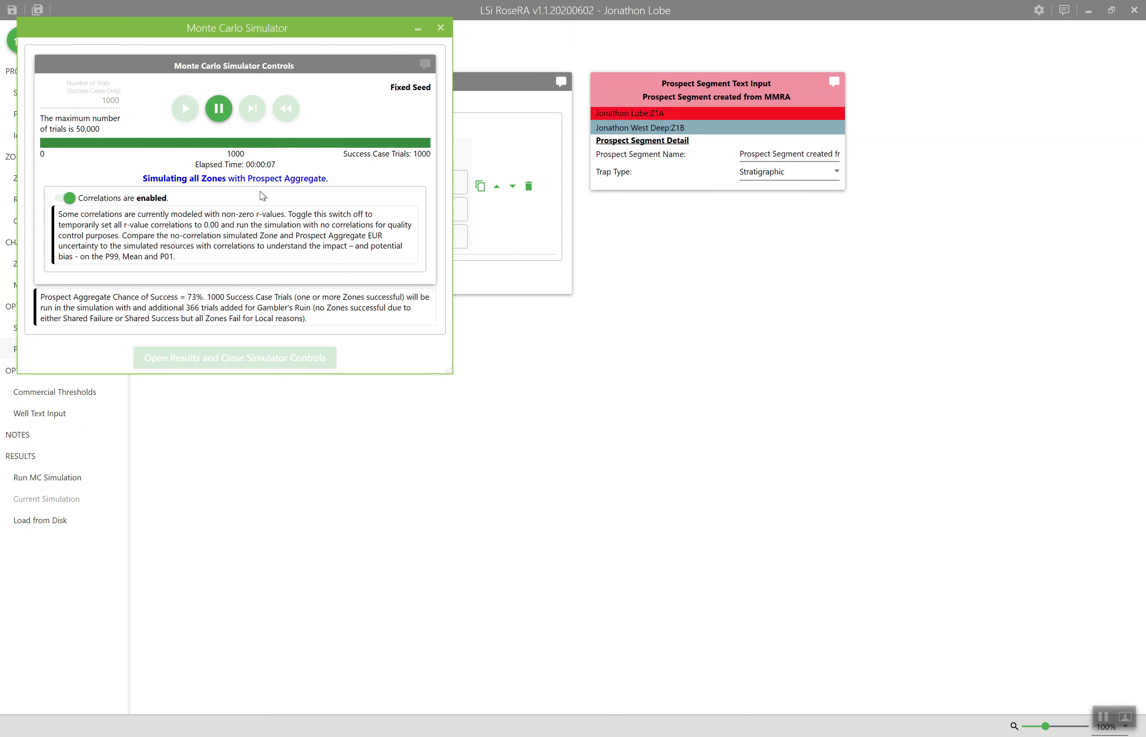
{"action": "left_click", "coordinate": [232, 358]}
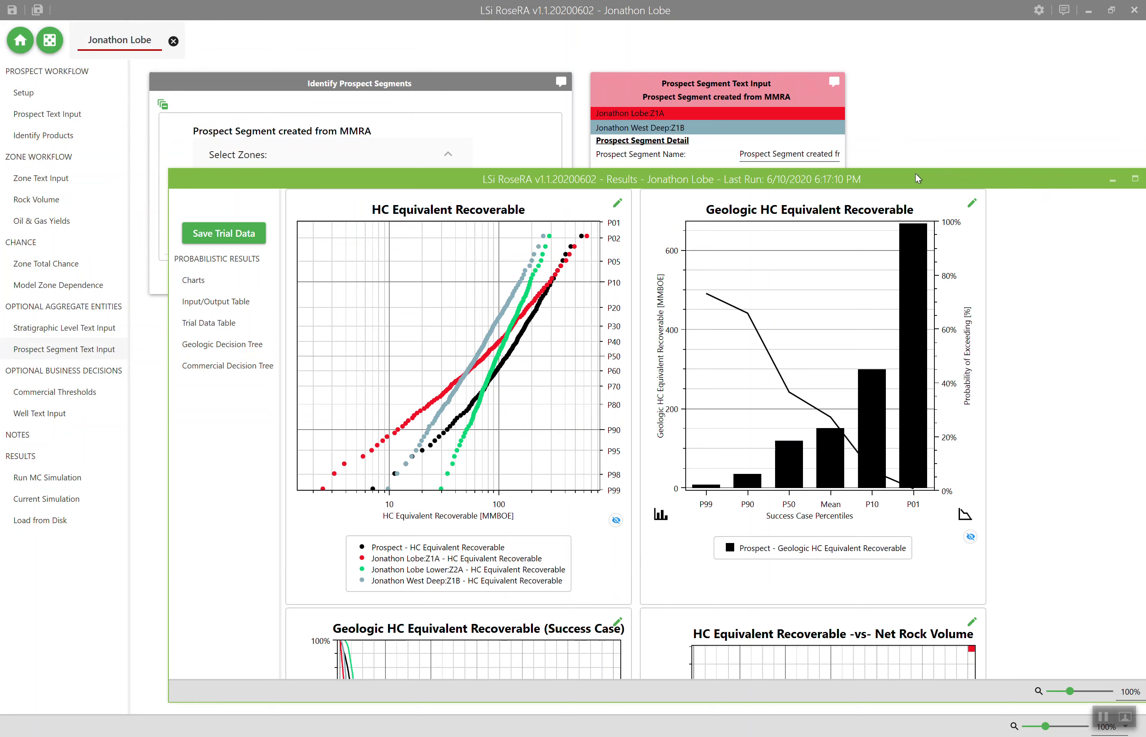
{"action": "left_click_drag", "start_coordinate": [915, 173], "coordinate": [801, 106]}
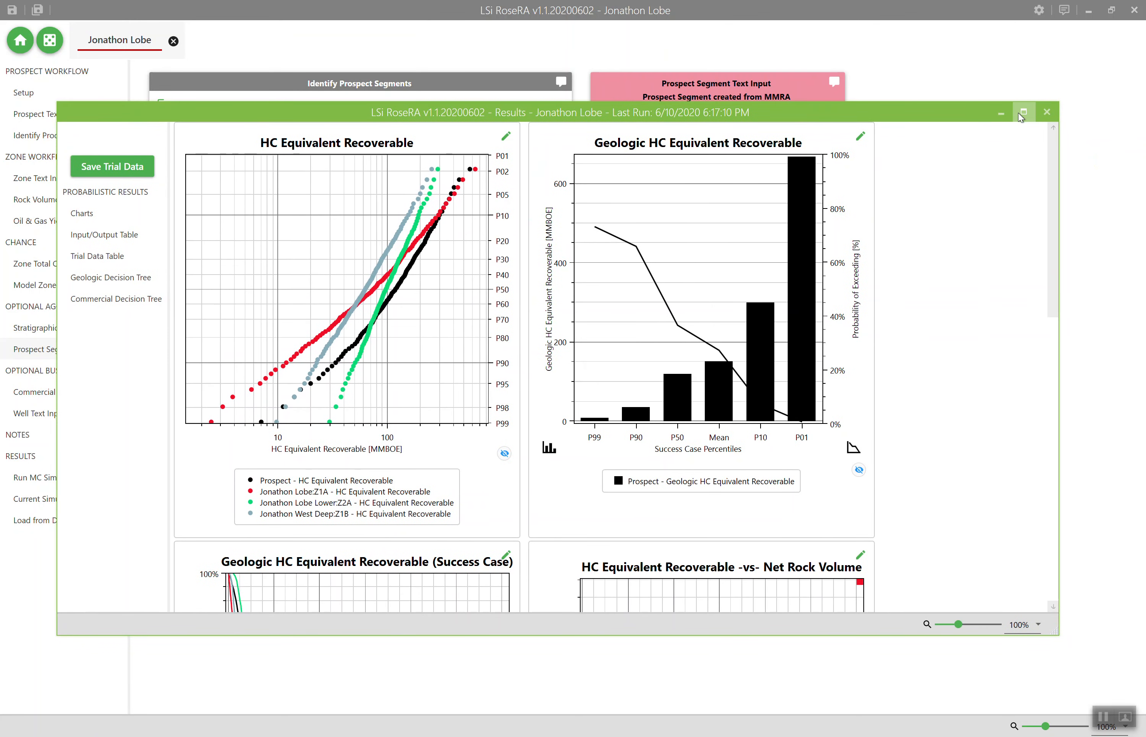
{"action": "left_click", "coordinate": [1018, 112]}
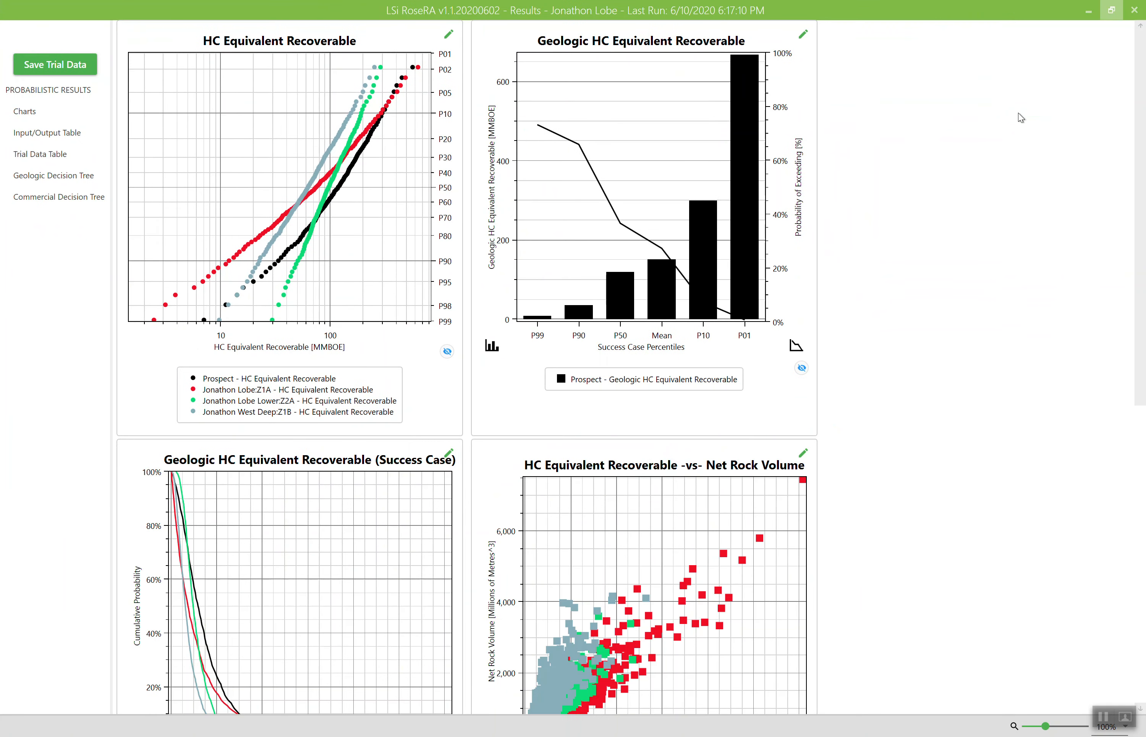
Add zones Jonathon Lobe:Z1A, Jonathon Lobe Lower:Z2A and Jonathon West Deep:Z1B to the Geologic HC Equivalent Recoverable chart
{"action": "left_click", "coordinate": [802, 39]}
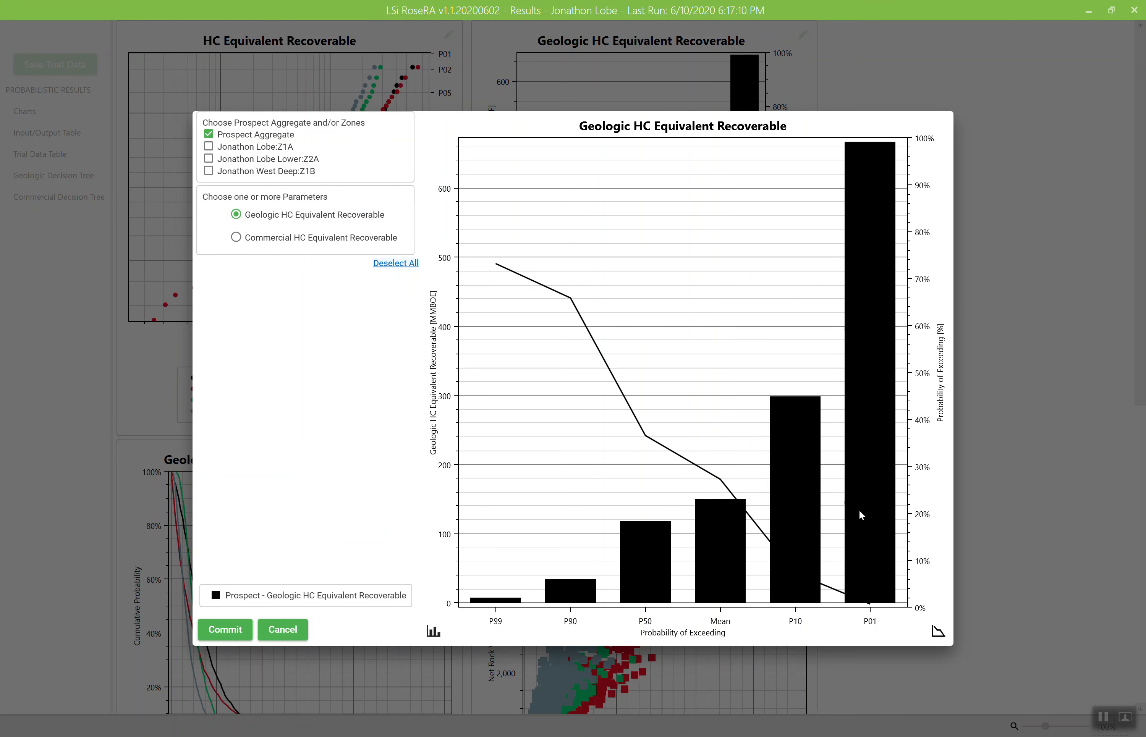
{"action": "left_click", "coordinate": [209, 147]}
{"action": "left_click", "coordinate": [209, 159]}
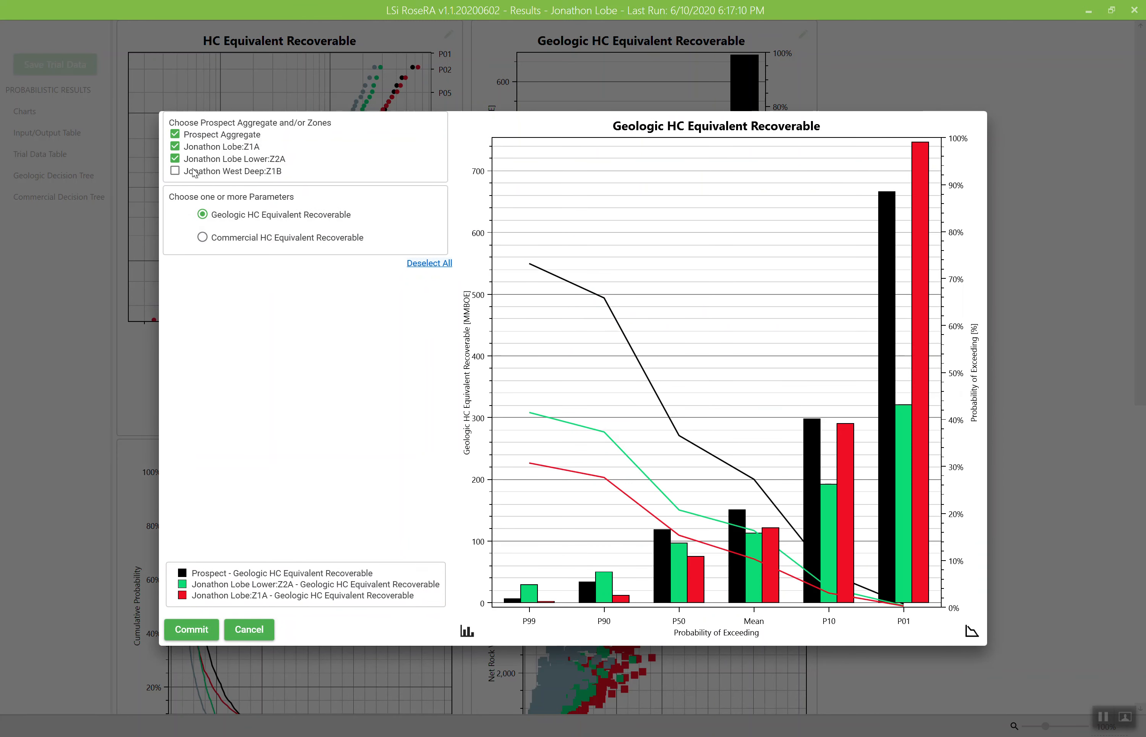
{"action": "left_click", "coordinate": [176, 171]}
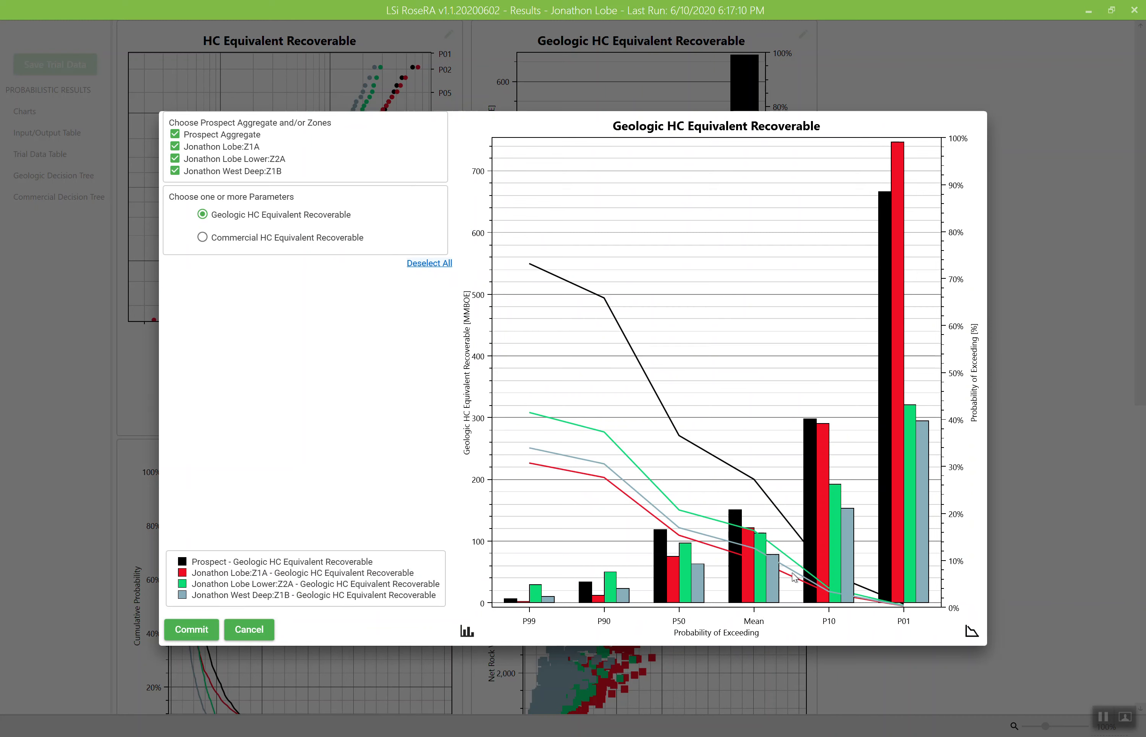
{"action": "left_click", "coordinate": [187, 629]}
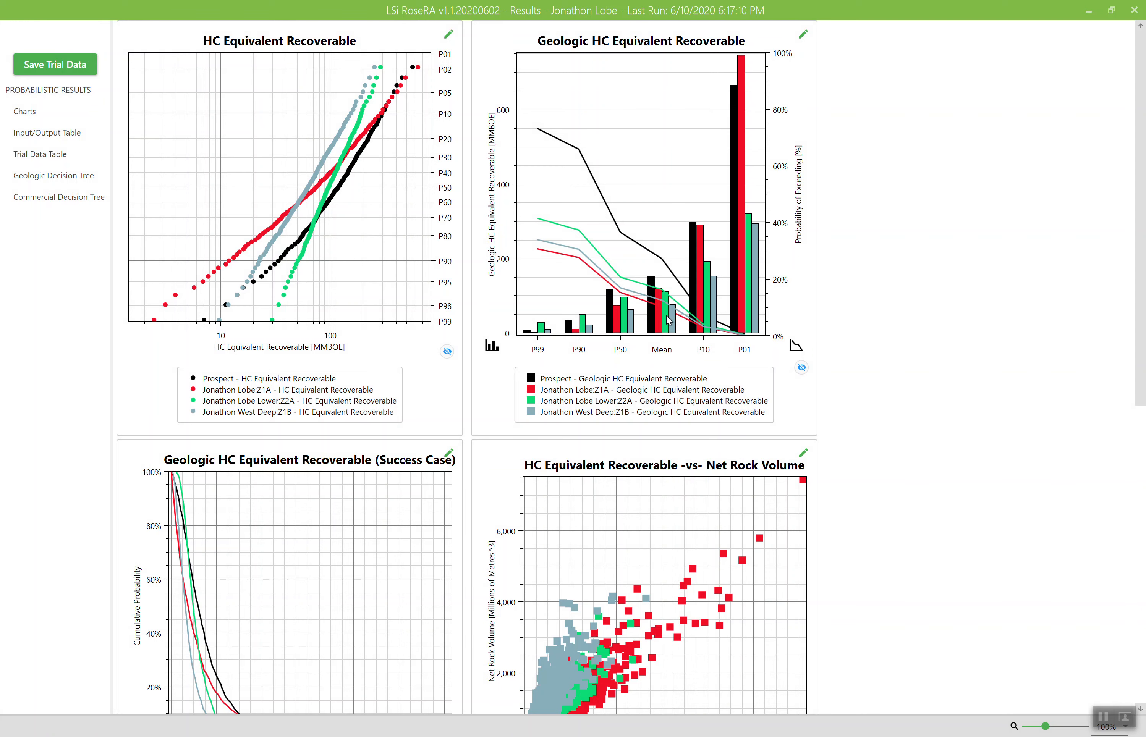
Review the remaining result charts and the Prospect Aggregate's input/output table of geologic resources
{"action": "scroll", "coordinate": [463, 553], "scroll_direction": "down", "scroll_amount": 3}
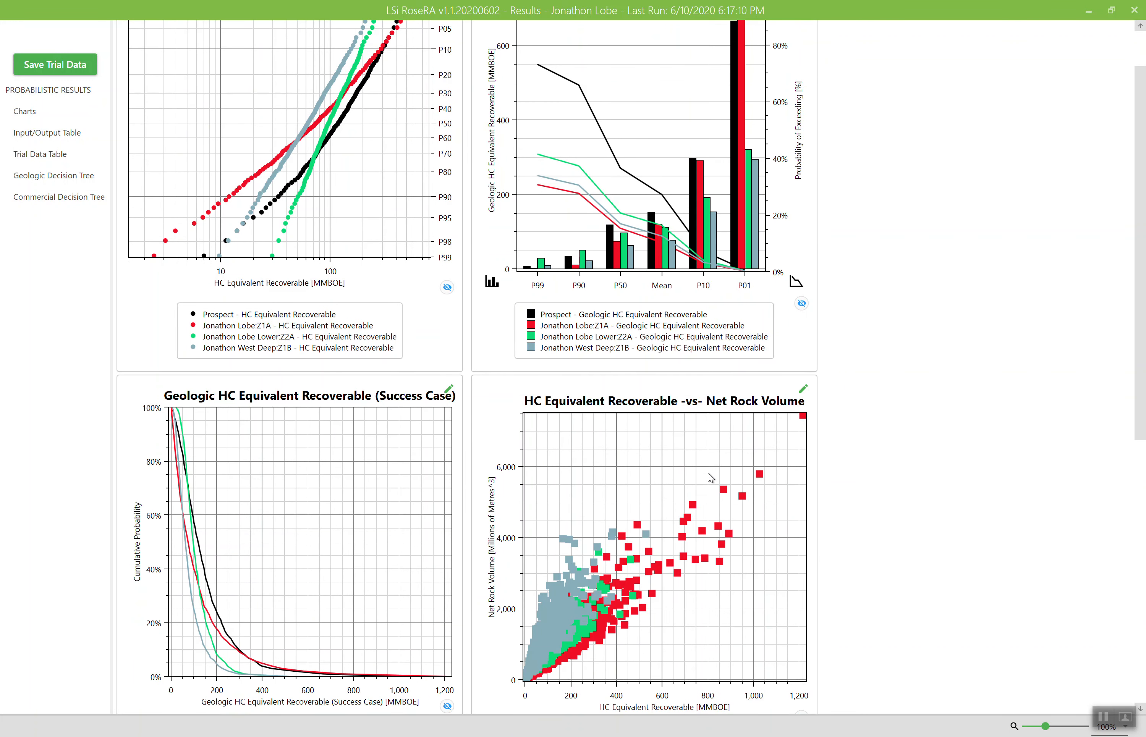
{"action": "scroll", "coordinate": [235, 513], "scroll_direction": "up", "scroll_amount": 3}
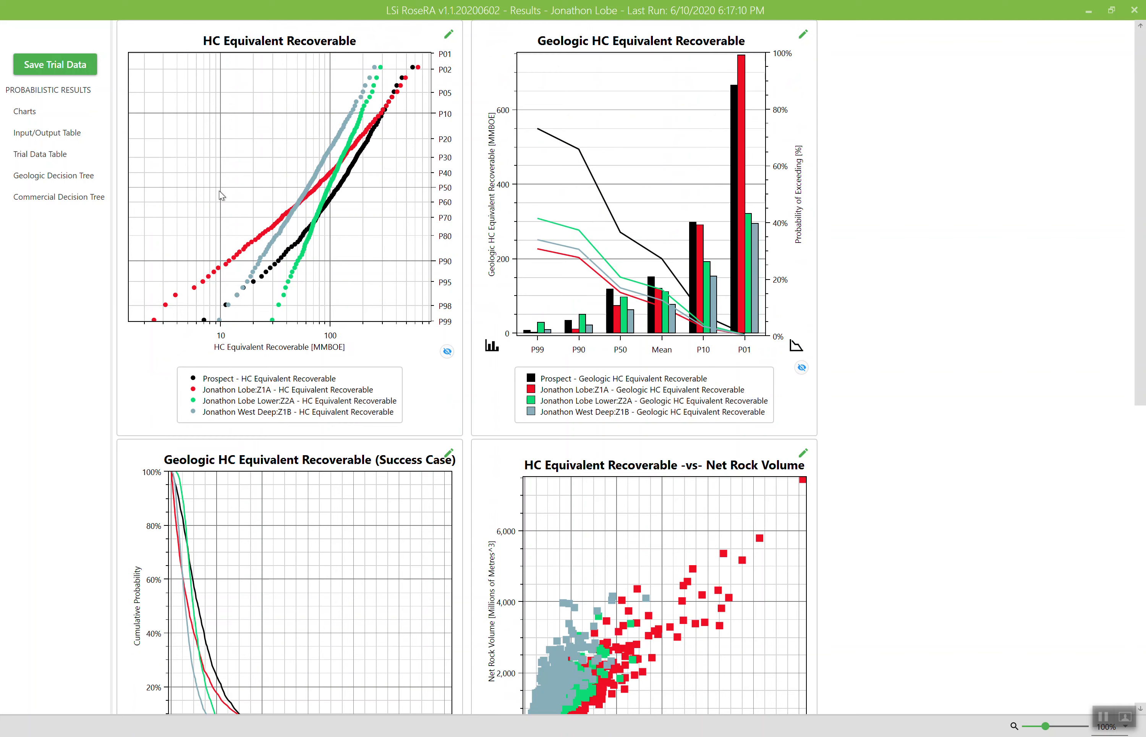
{"action": "left_click", "coordinate": [54, 138]}
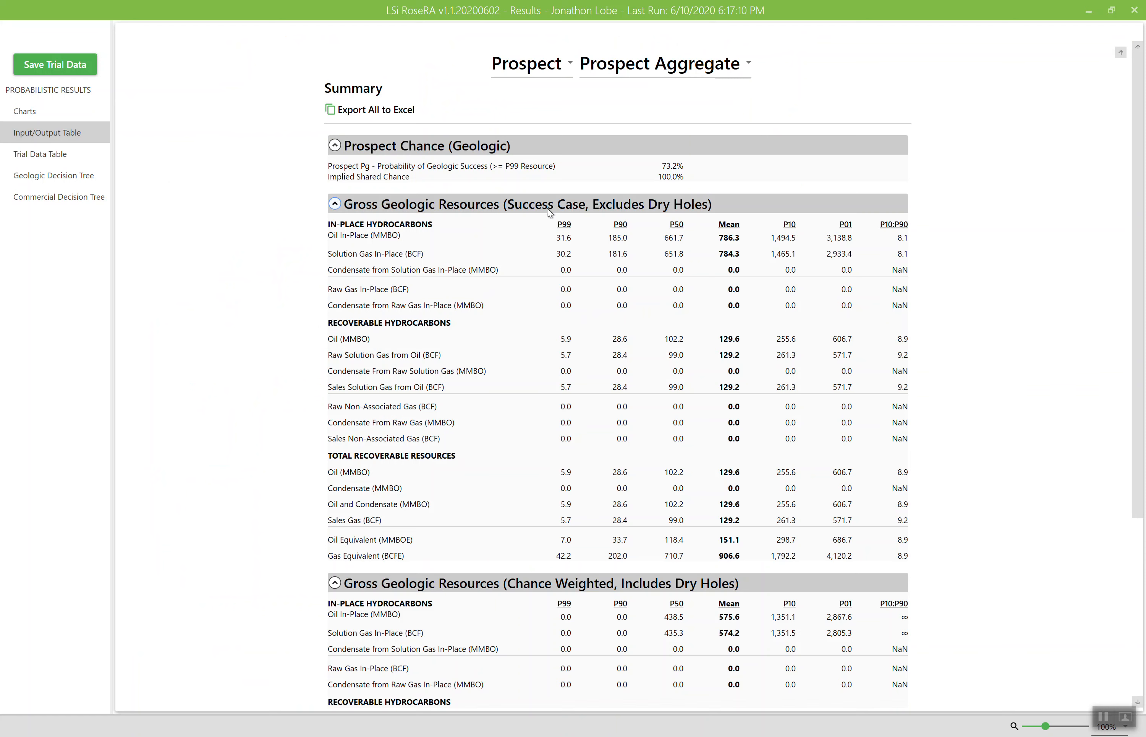
{"action": "scroll", "coordinate": [1142, 476], "scroll_direction": "down", "scroll_amount": 1}
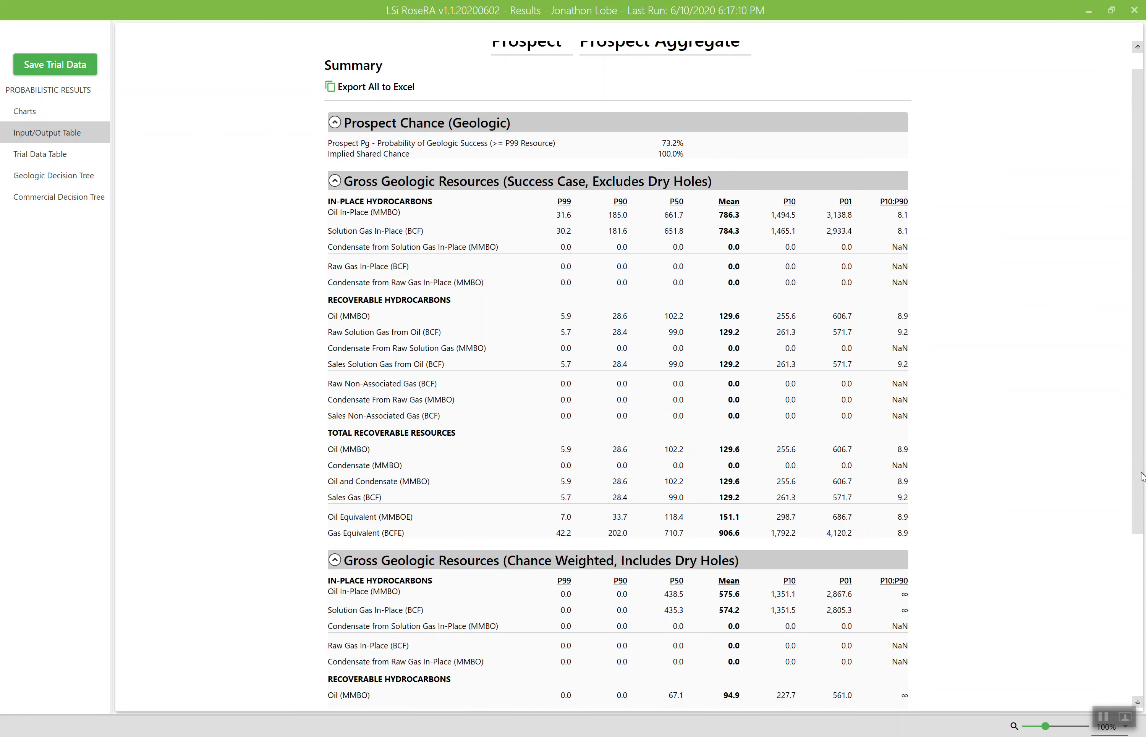
{"action": "scroll", "coordinate": [1142, 482], "scroll_direction": "down", "scroll_amount": 2}
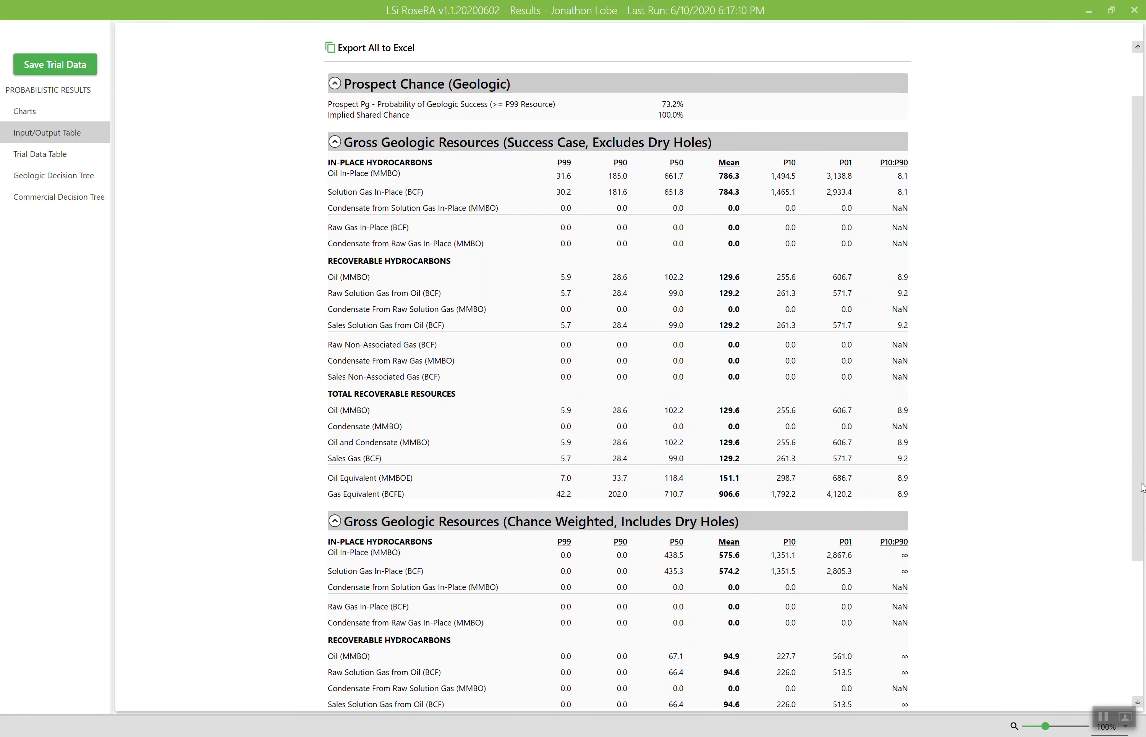
{"action": "scroll", "coordinate": [1141, 491], "scroll_direction": "down", "scroll_amount": 6}
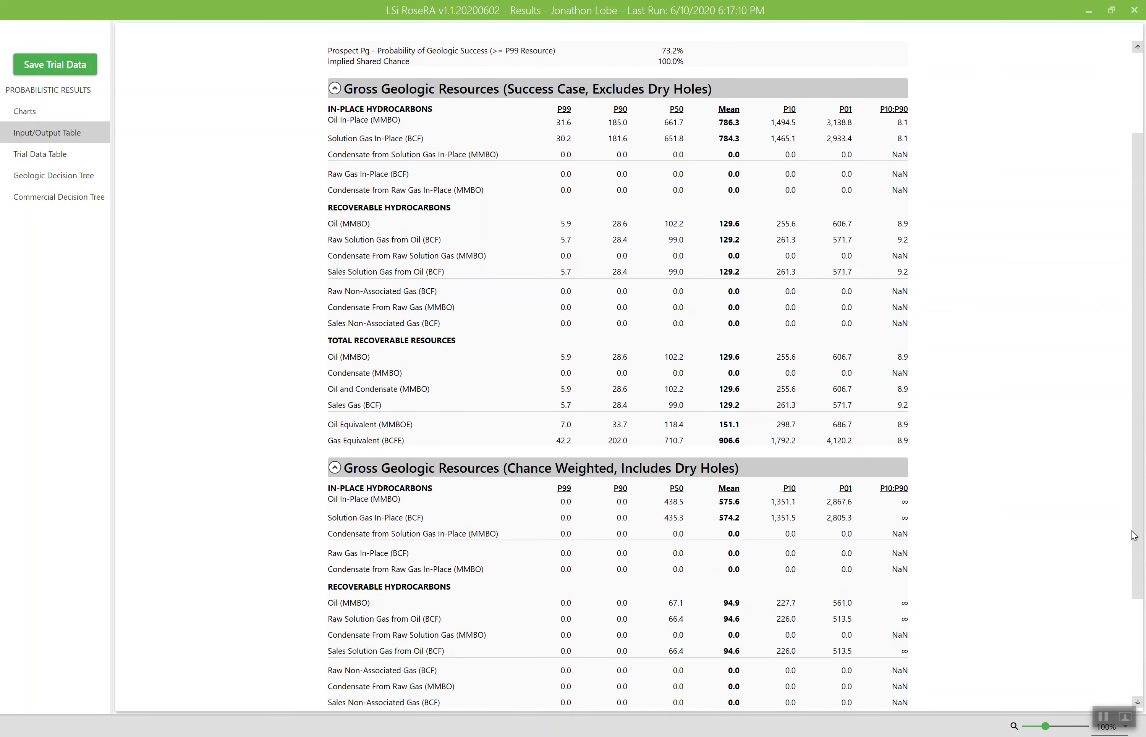
{"action": "scroll", "coordinate": [1127, 620], "scroll_direction": "up", "scroll_amount": 9}
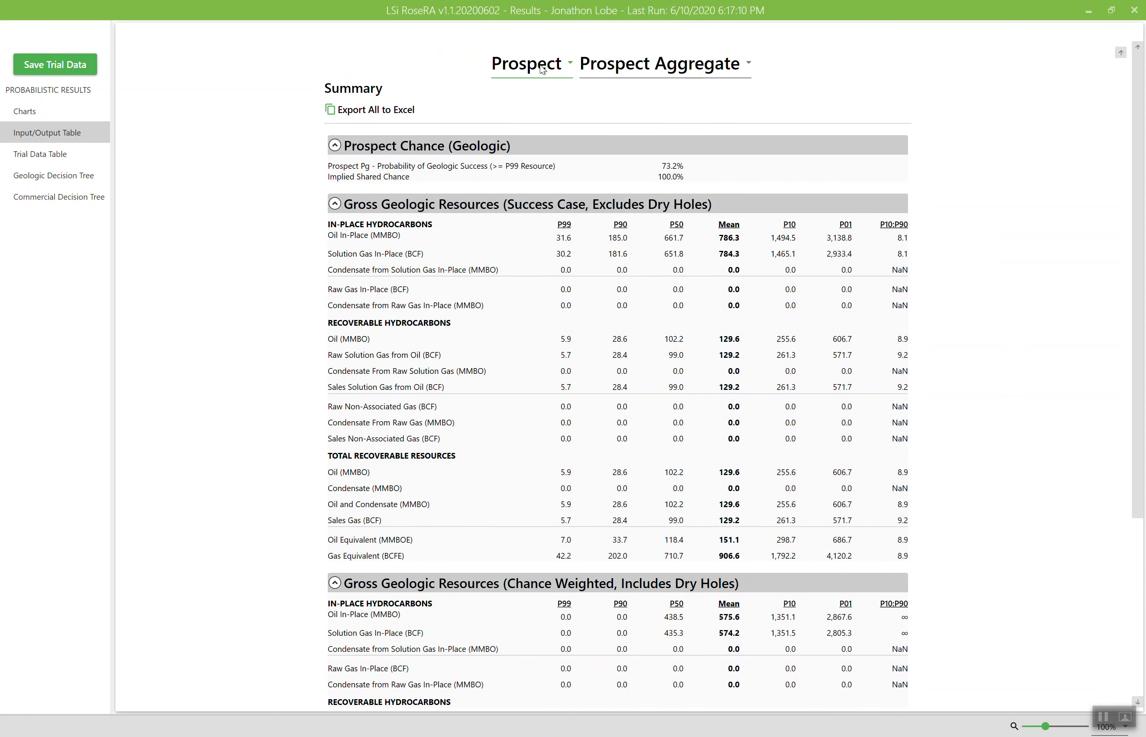
View the input/output table results for the stratigraphic level and the prospect segment
{"action": "left_click", "coordinate": [543, 70]}
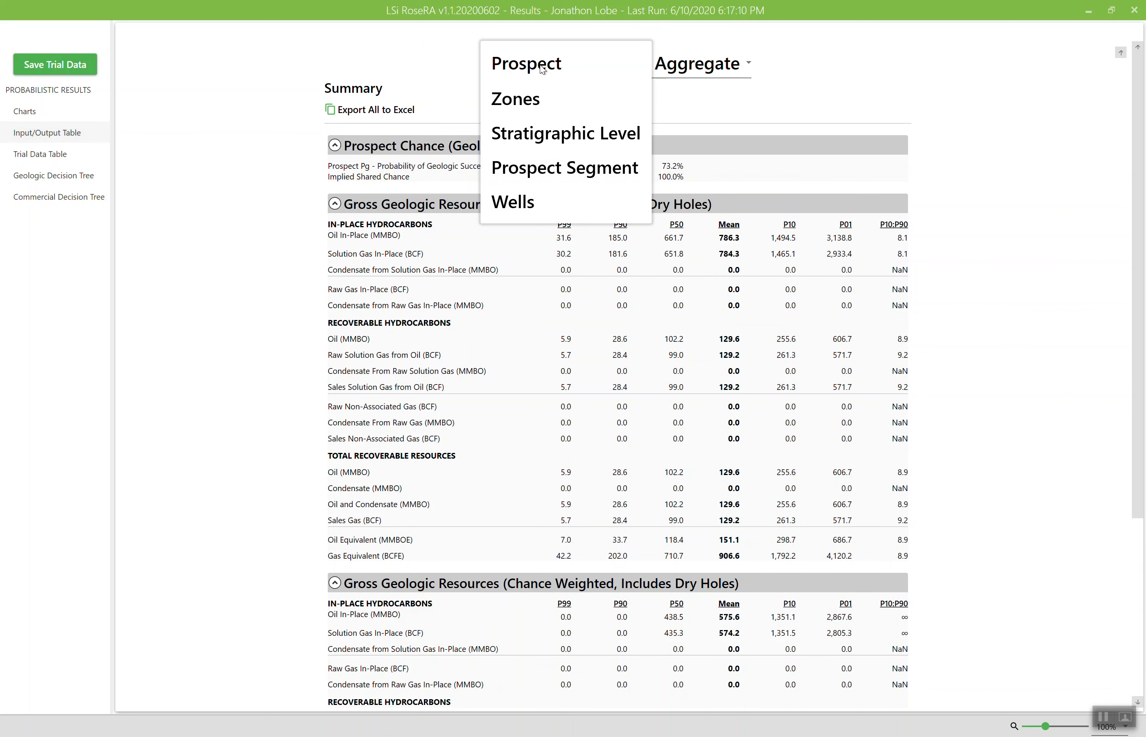
{"action": "left_click", "coordinate": [541, 140]}
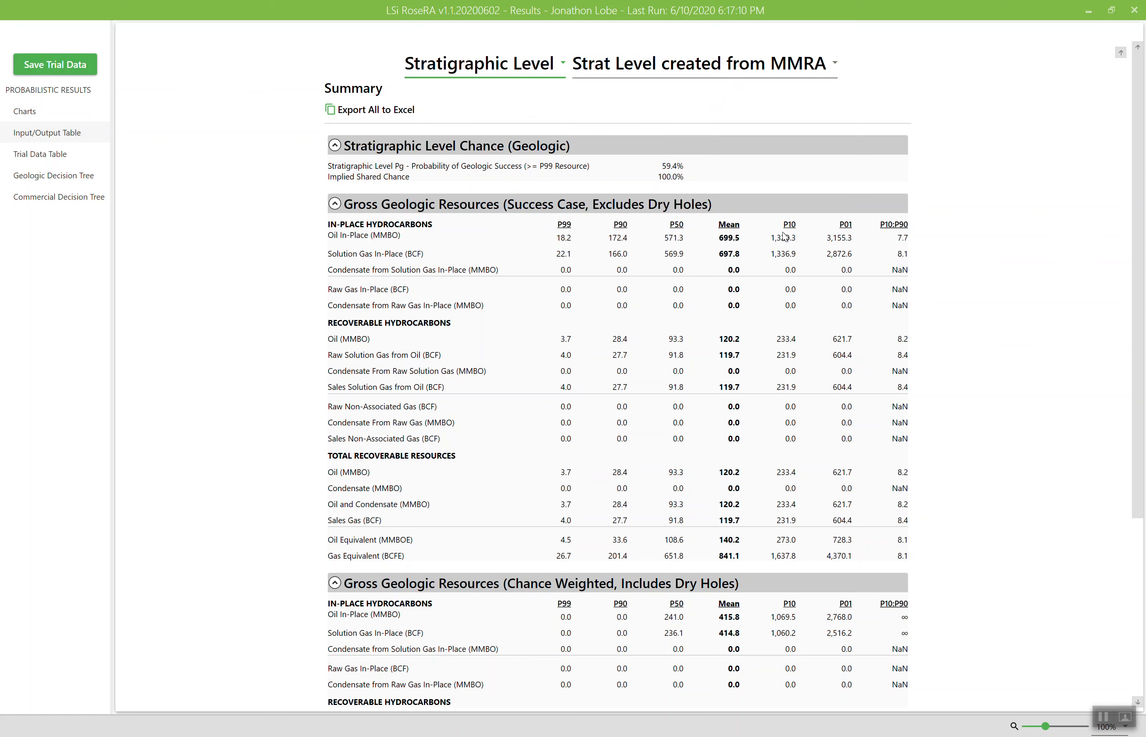
{"action": "left_click", "coordinate": [547, 68]}
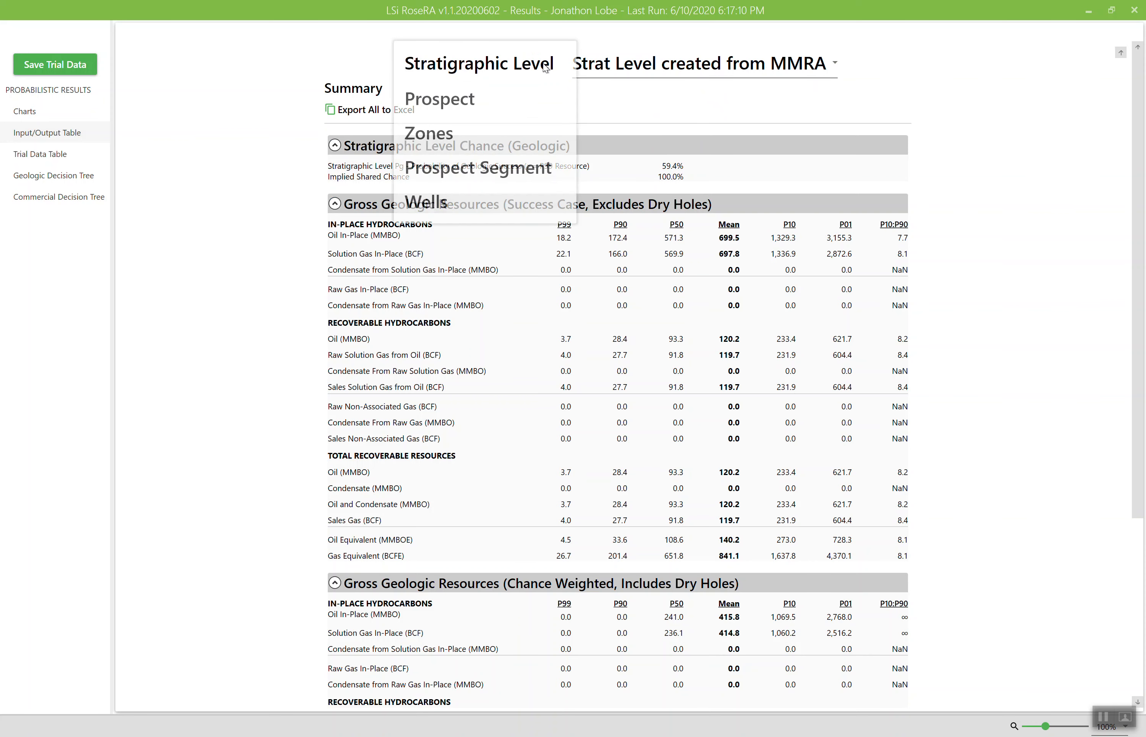
{"action": "left_click", "coordinate": [522, 177]}
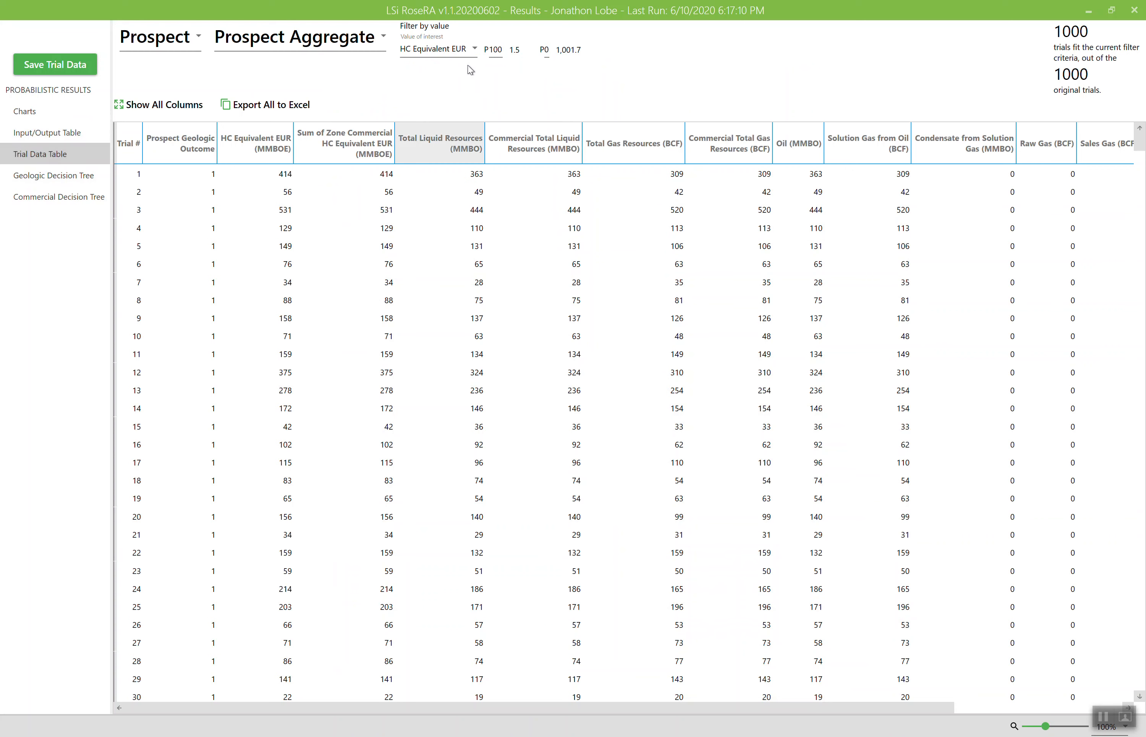
Examine the Prospect Aggregate's trial data table, its available result levels and the Sum of Zone Commercial HC Equivalent EUR column
{"action": "left_click", "coordinate": [182, 41]}
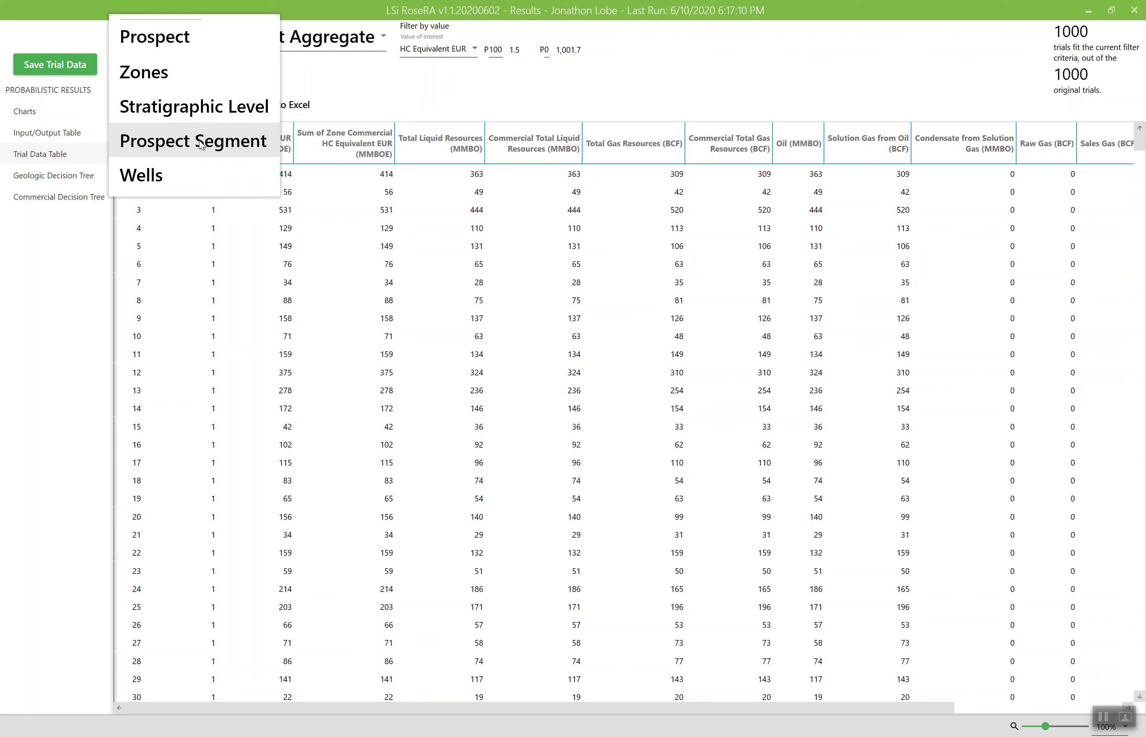
{"action": "left_click", "coordinate": [426, 96]}
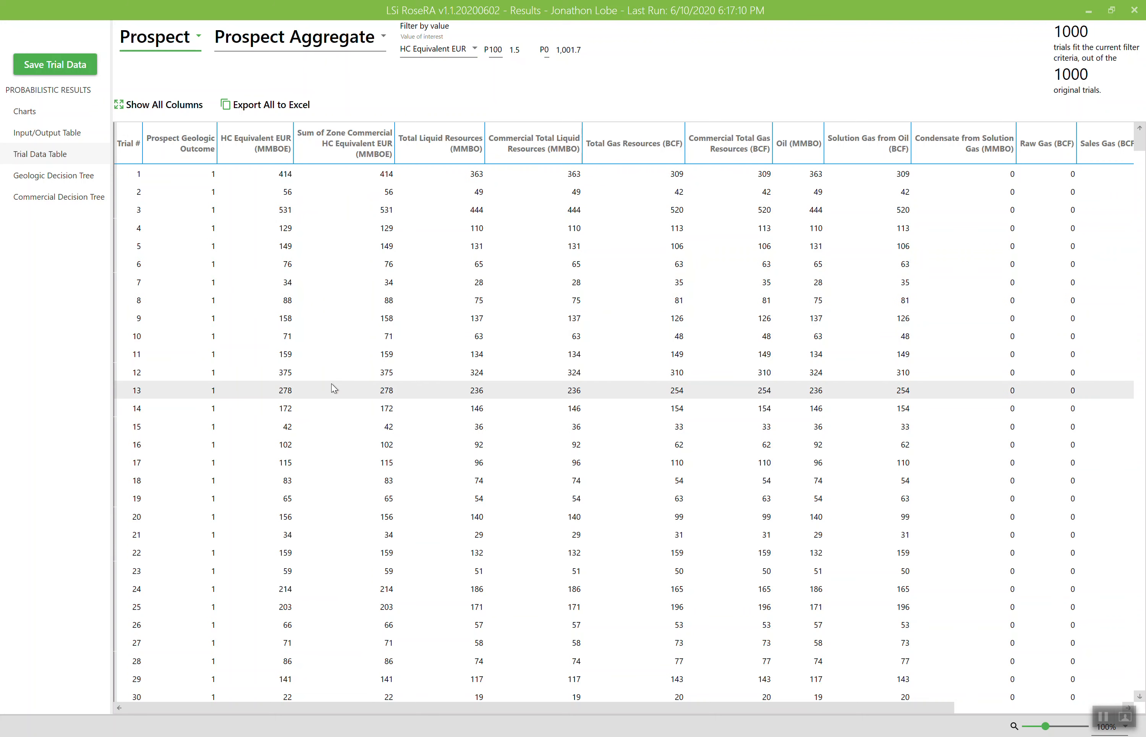
{"action": "left_click", "coordinate": [379, 156]}
{"action": "left_click", "coordinate": [379, 156]}
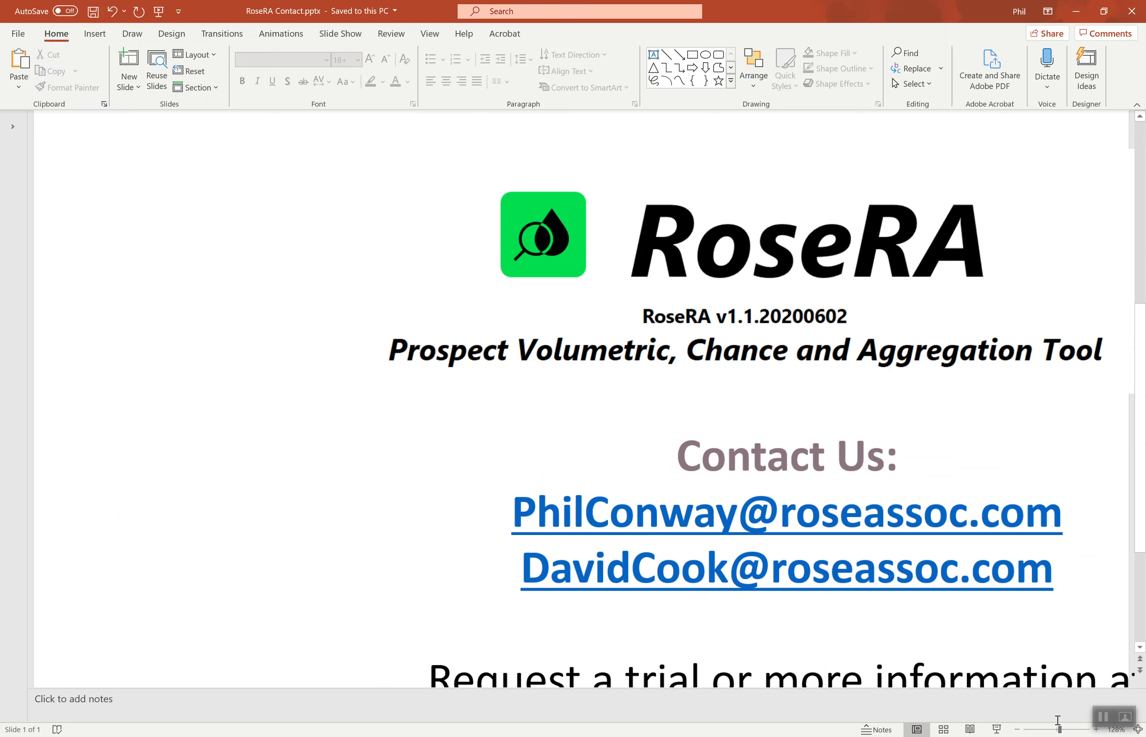
Switch to the RoseRA Contact.pptx presentation in PowerPoint and show the whole contact slide
{"action": "left_click_drag", "start_coordinate": [1059, 730], "coordinate": [1052, 731]}
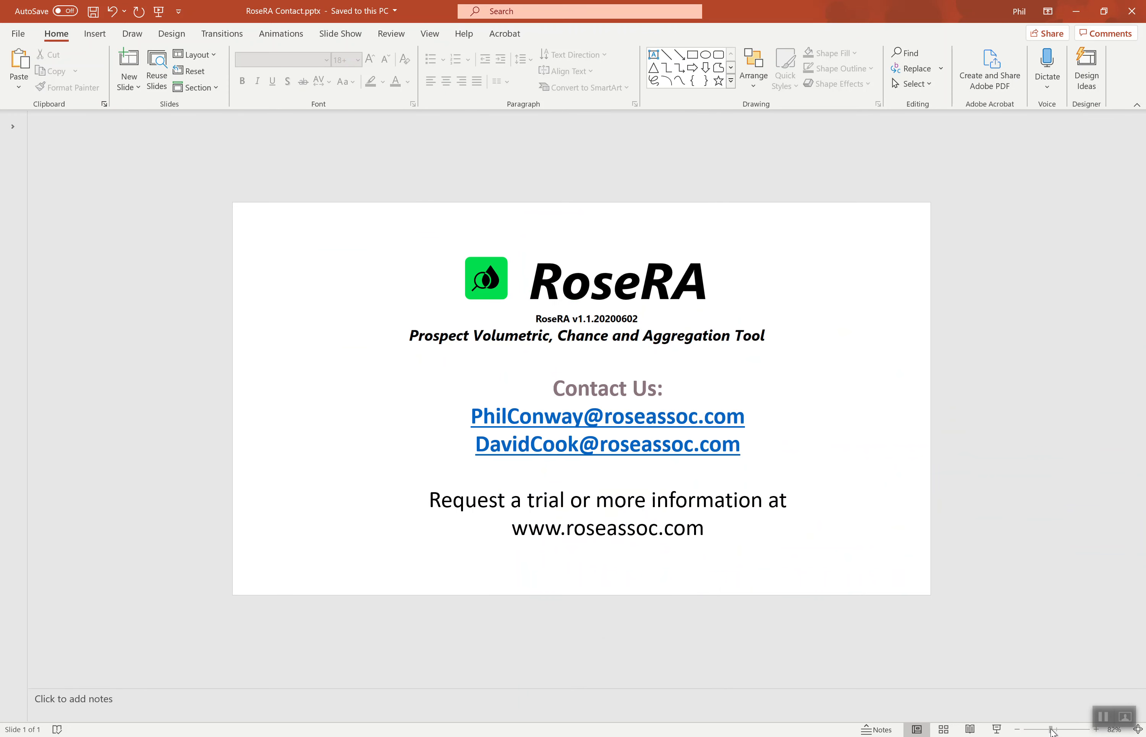